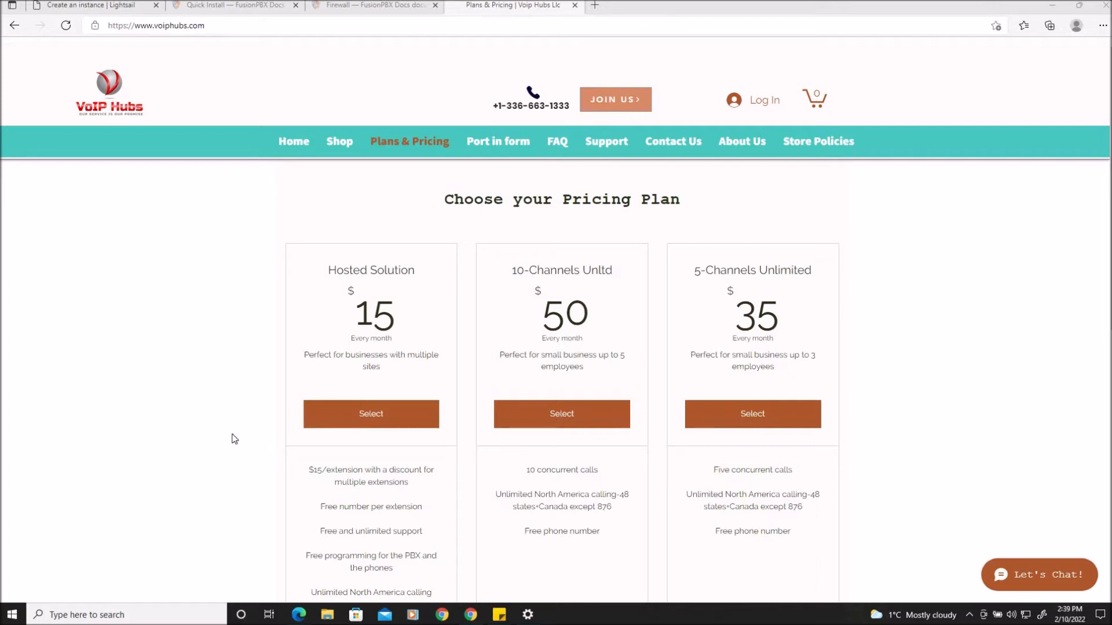
Review the hosted PBX pricing plans on the VoIP Hubs page
scroll(234, 432, down, 4)
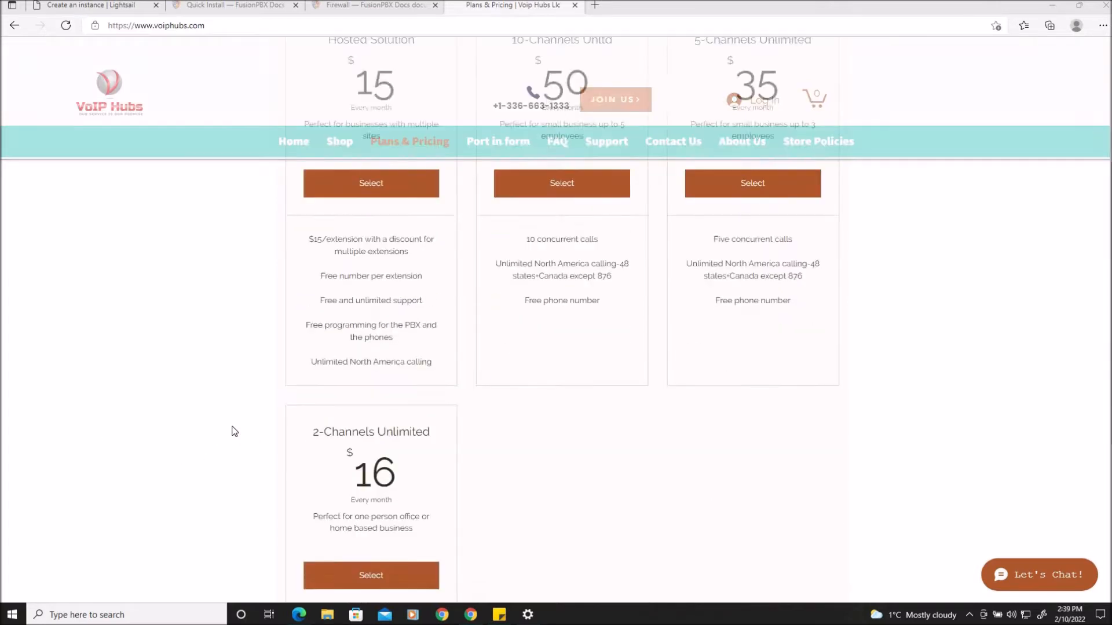
scroll(234, 431, down, 3)
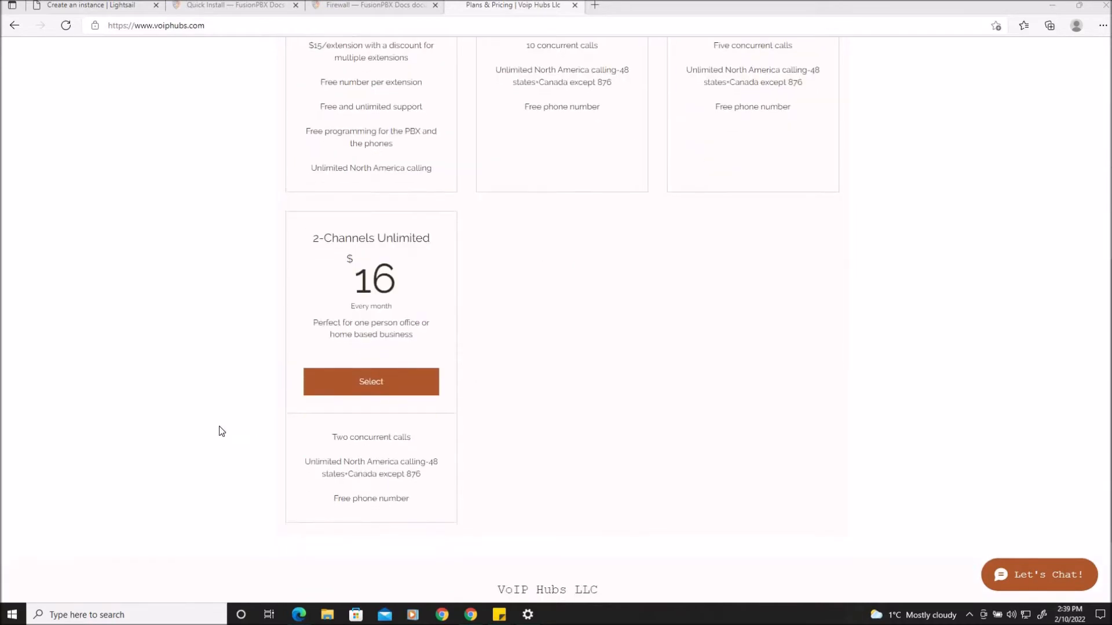
drag(394, 308, 346, 257)
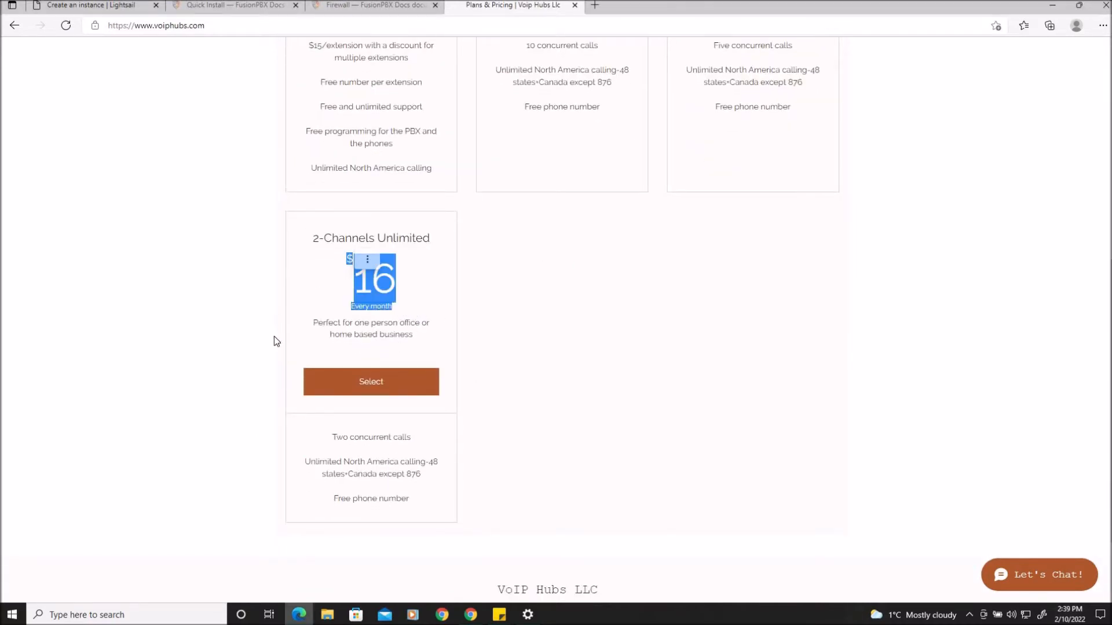
scroll(274, 336, up, 7)
drag(583, 341, 537, 306)
click(536, 358)
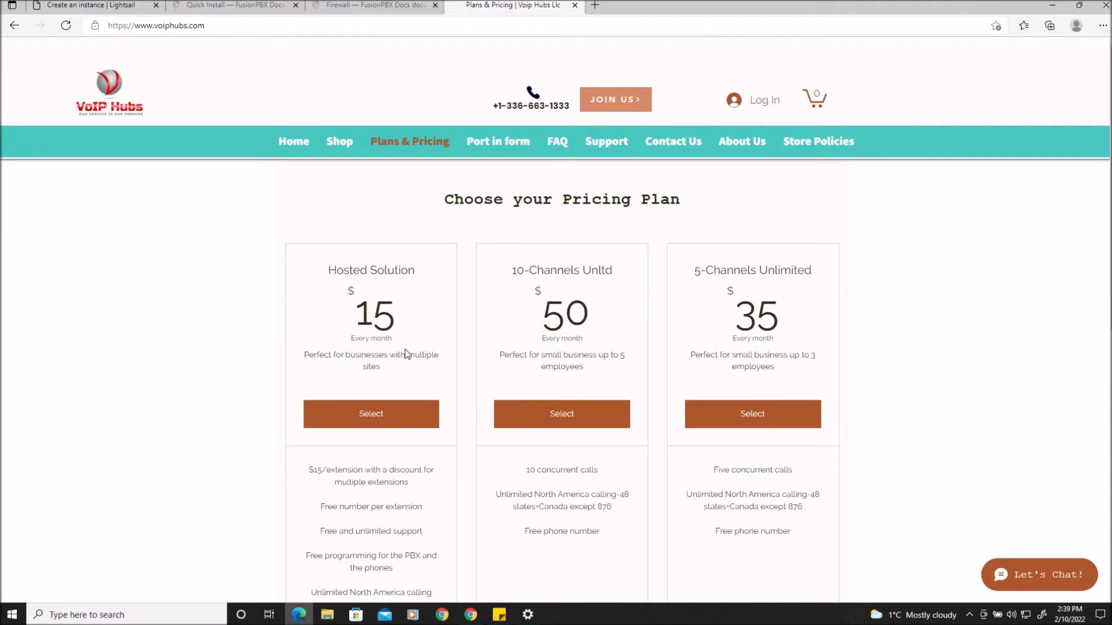
drag(397, 339, 345, 321)
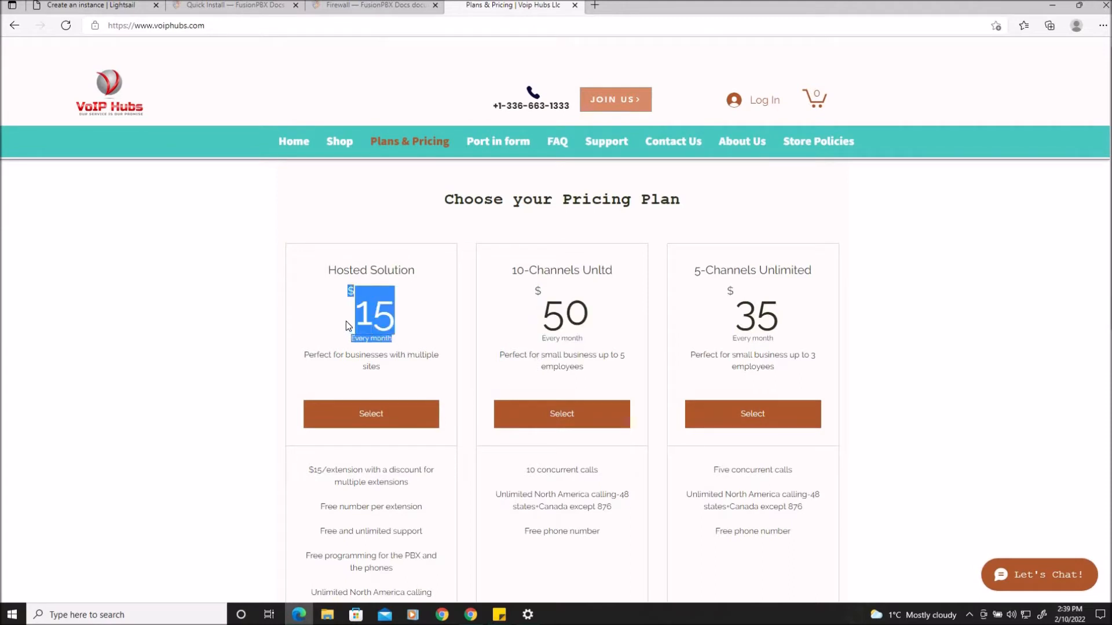
click(413, 361)
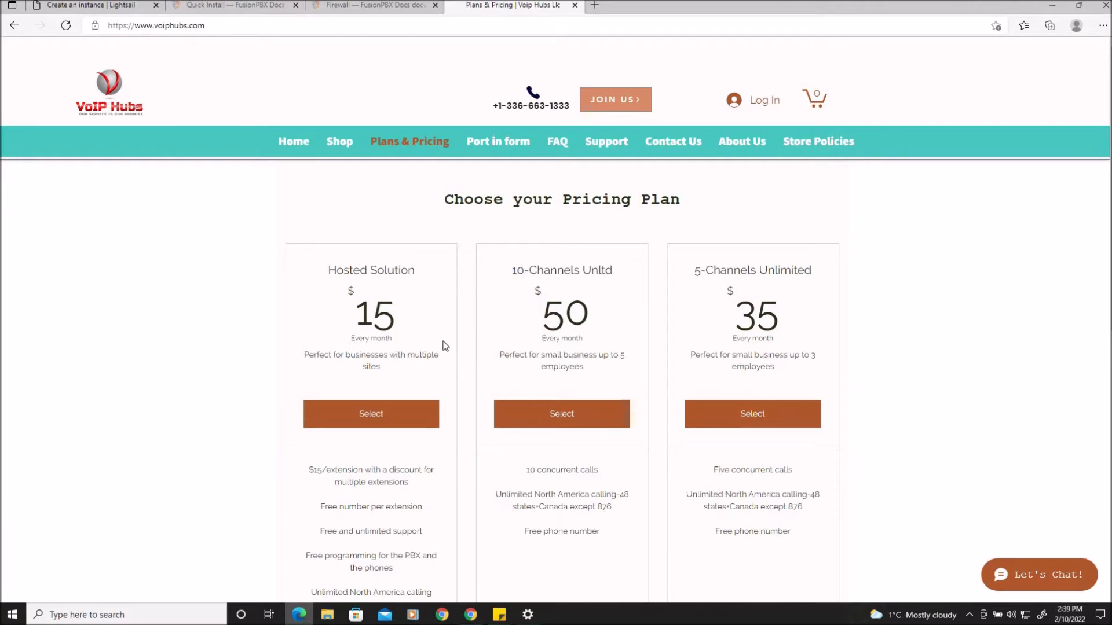
Switch to the Lightsail instance creation page and pick the OS-only Debian 10.8 blueprint on Linux/Unix
click(97, 5)
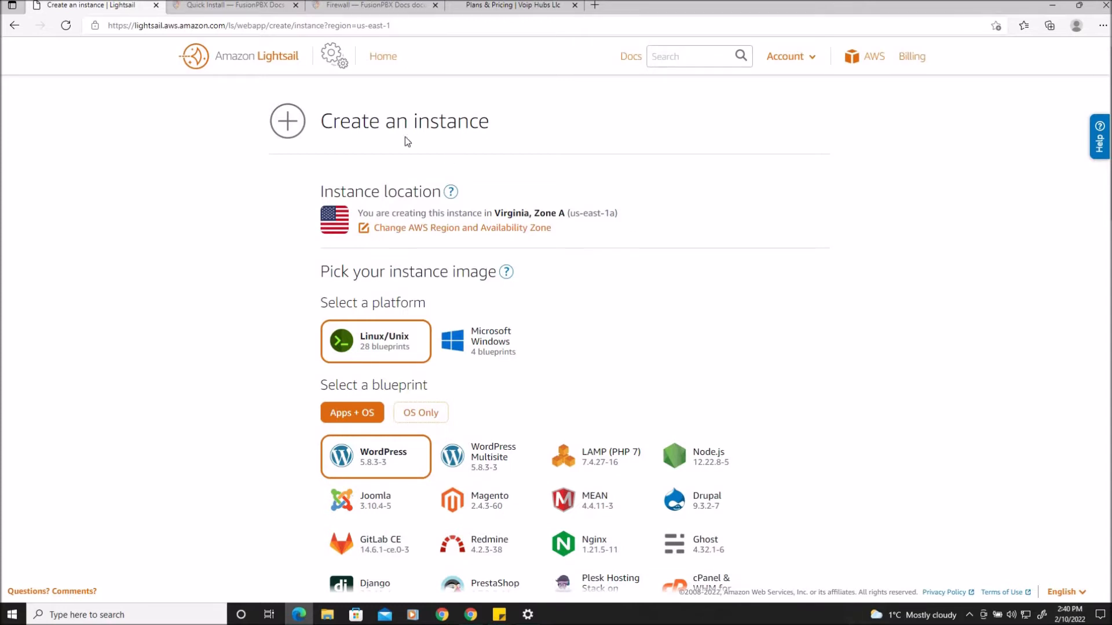
drag(325, 131, 483, 130)
click(856, 347)
scroll(854, 271, down, 2)
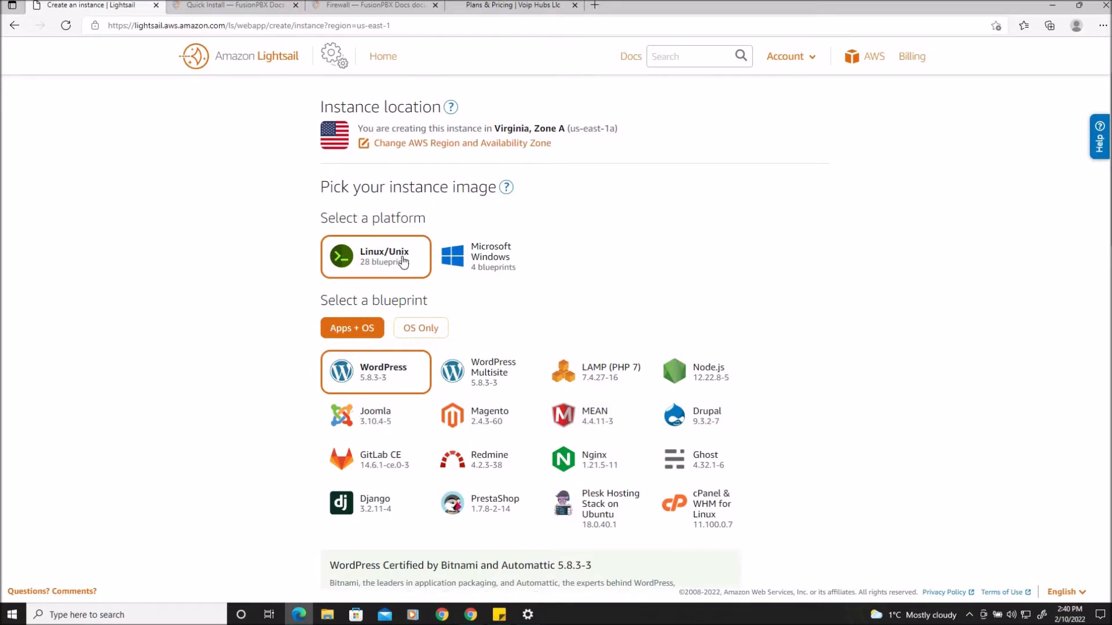
click(430, 331)
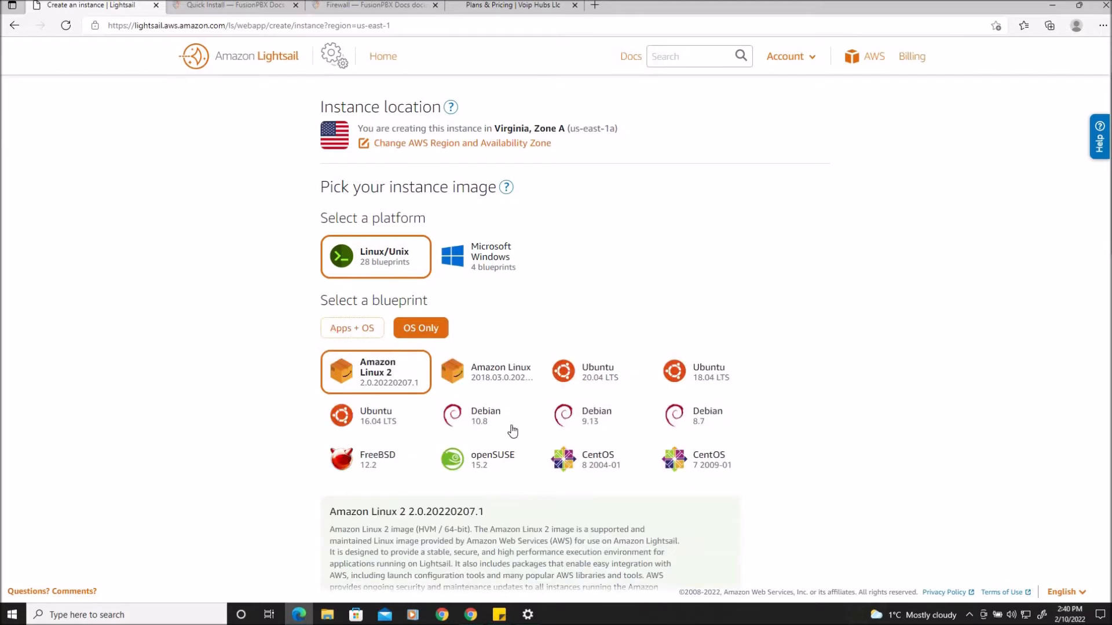
click(480, 418)
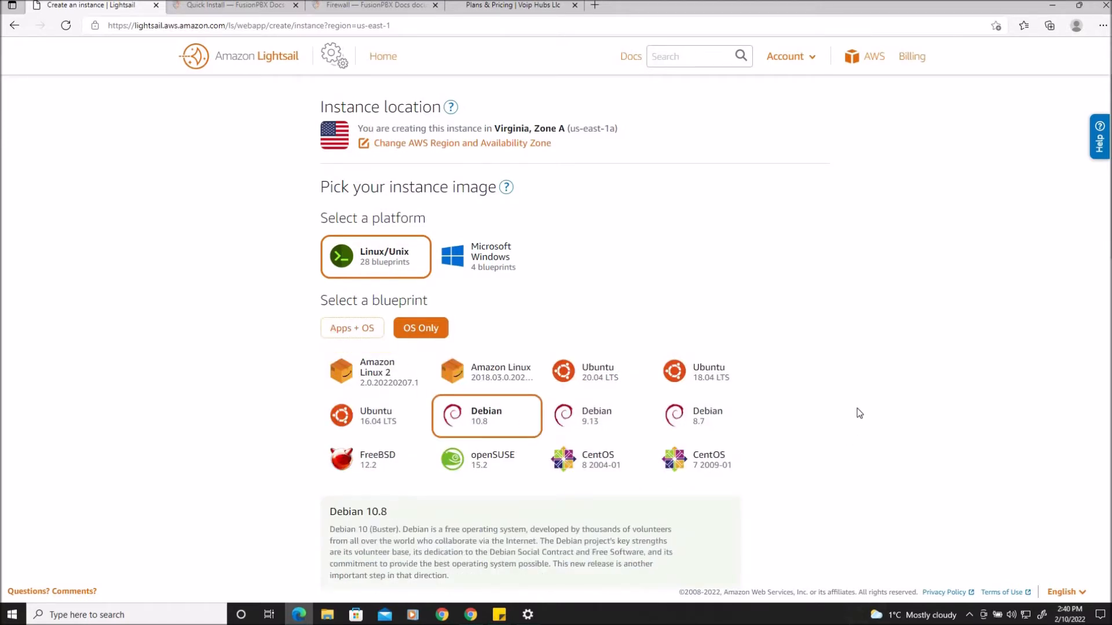
scroll(859, 413, down, 2)
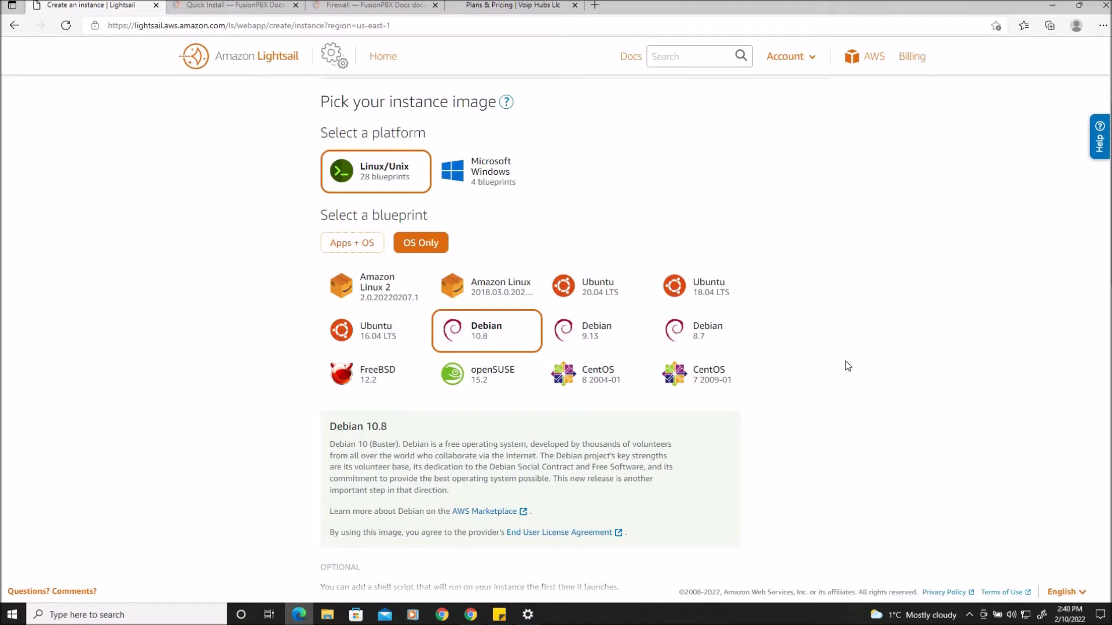
scroll(846, 365, down, 3)
scroll(845, 366, down, 4)
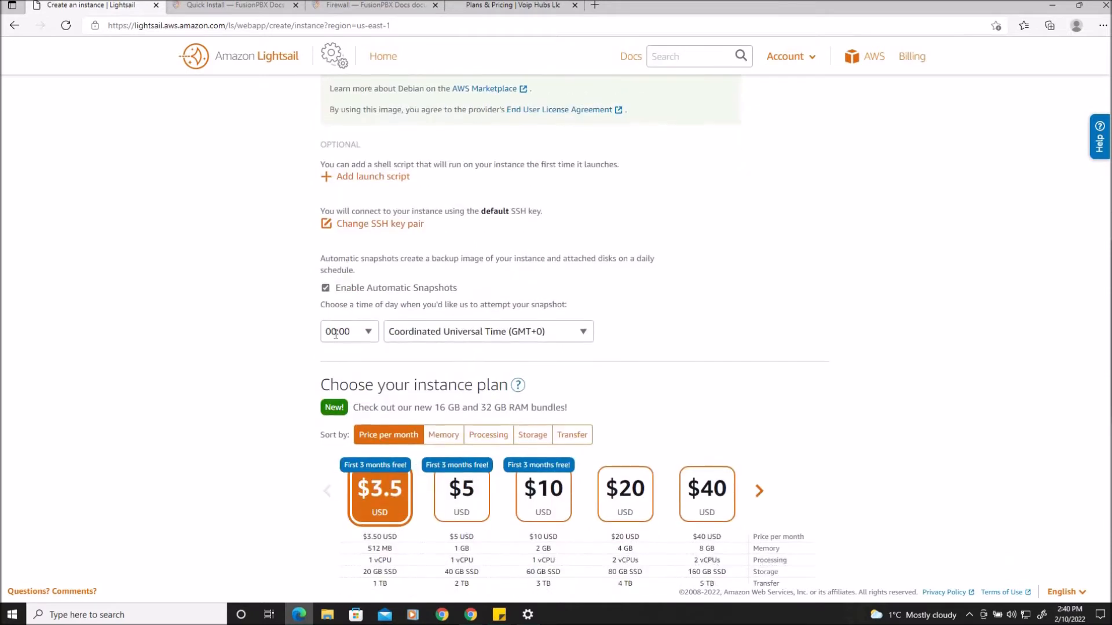
click(325, 287)
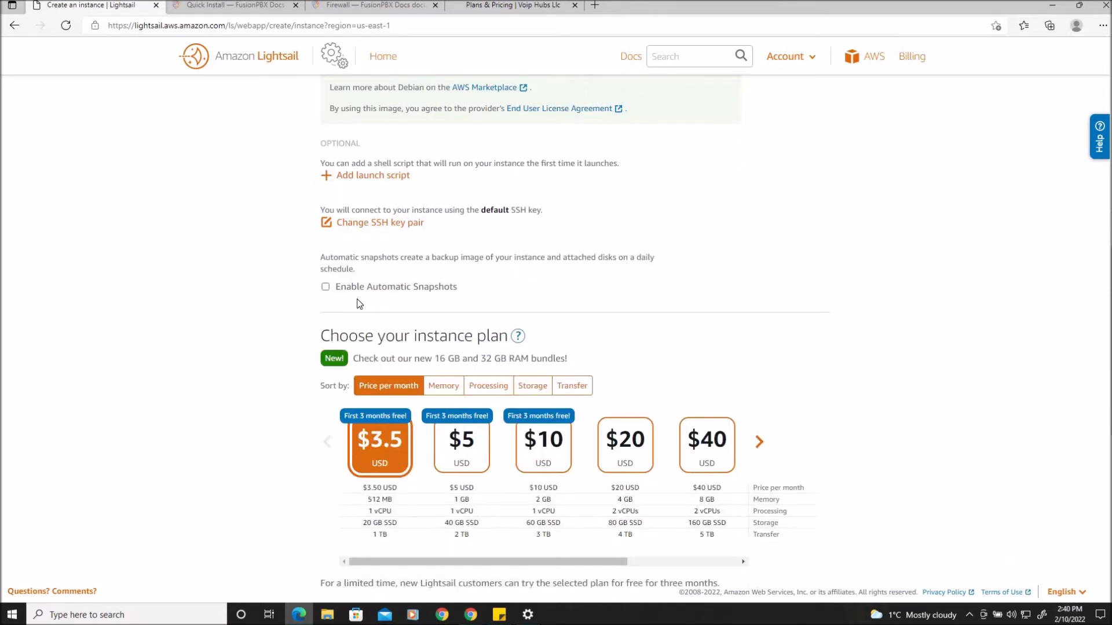
click(325, 288)
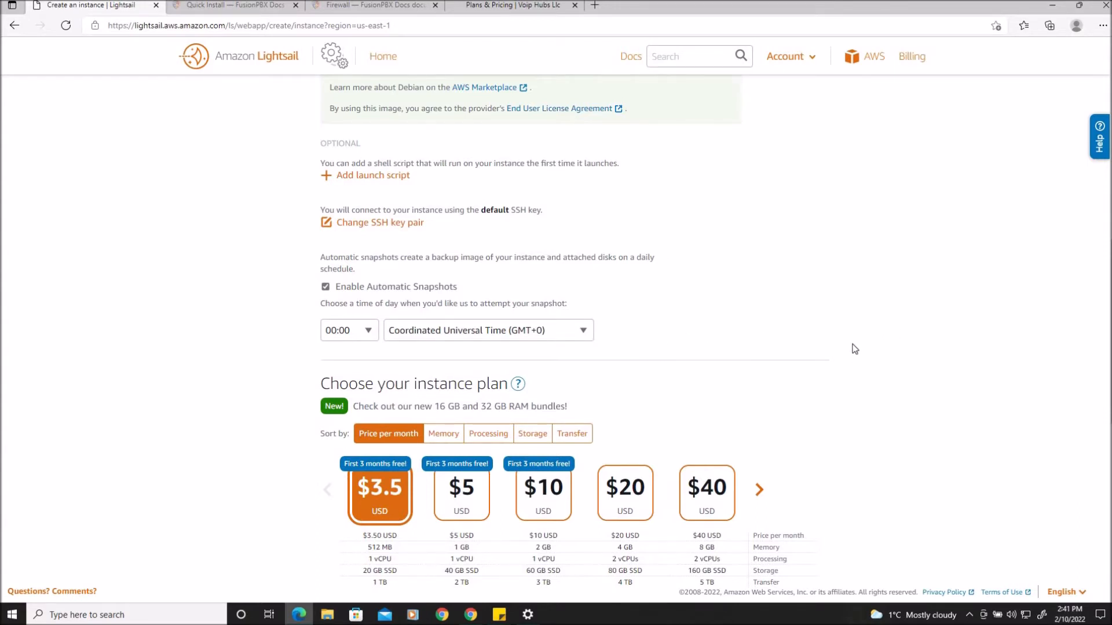
Browse the available instance plans, keeping the $3.5 USD plan selected
scroll(854, 348, down, 3)
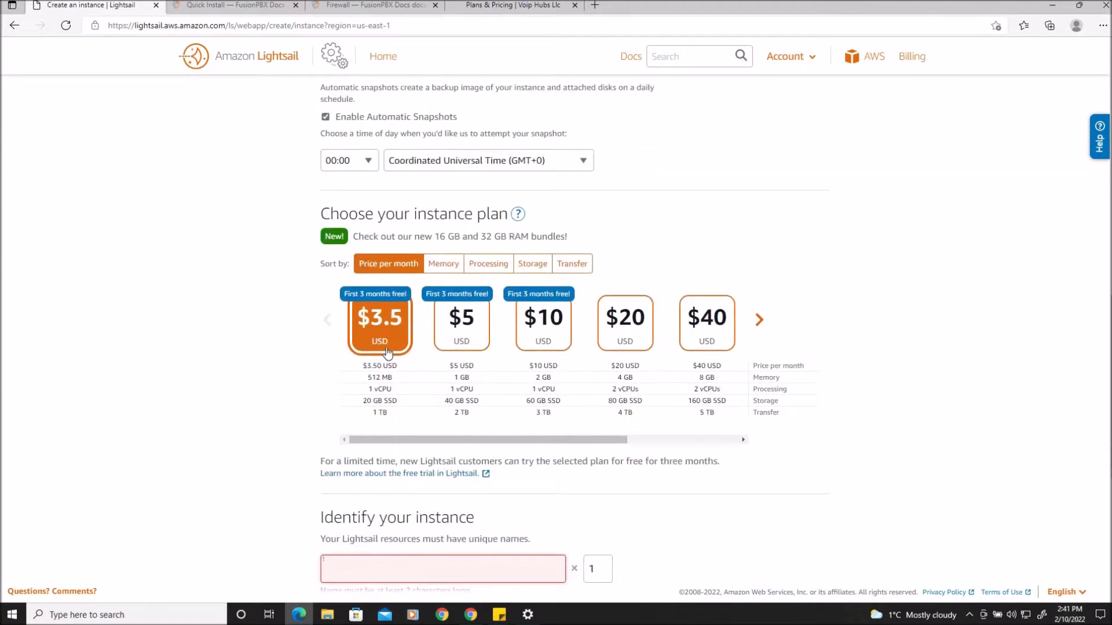
click(759, 320)
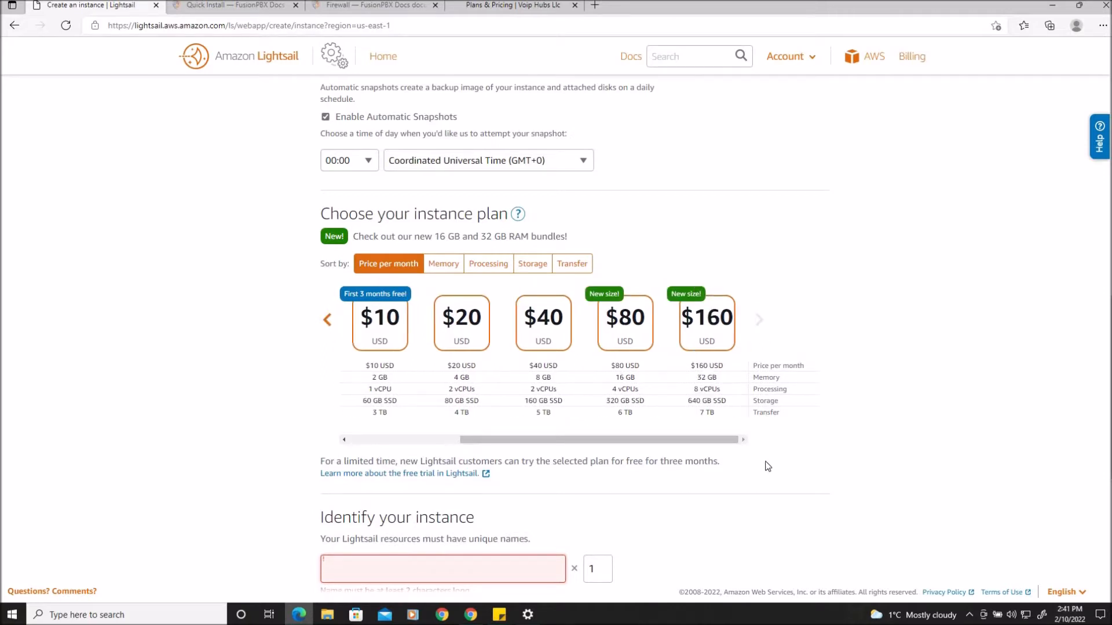
click(326, 321)
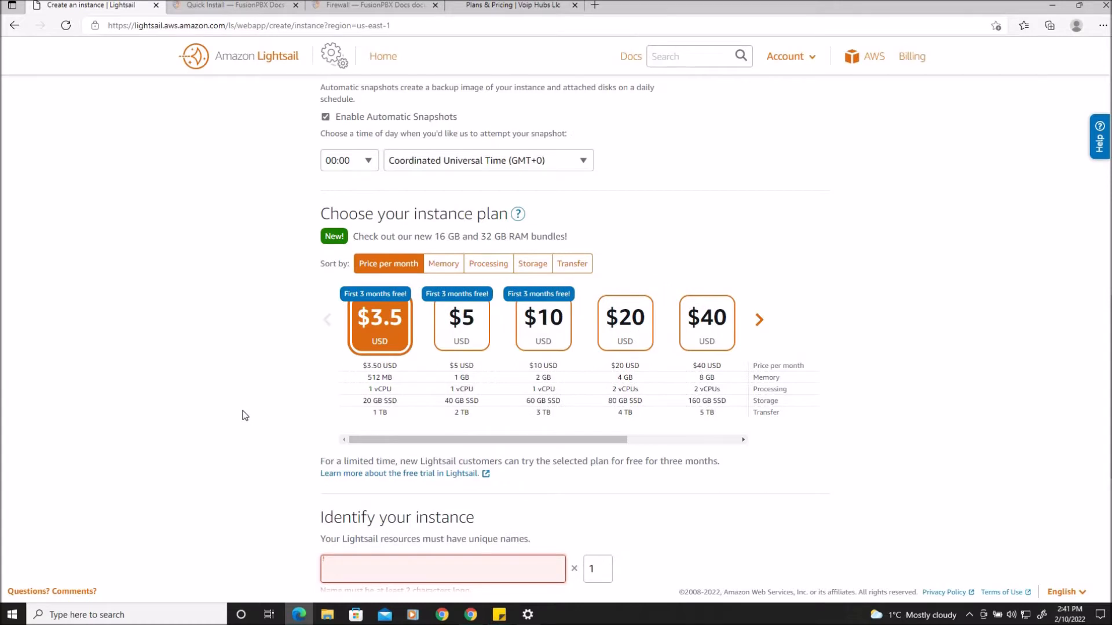
scroll(246, 420, down, 3)
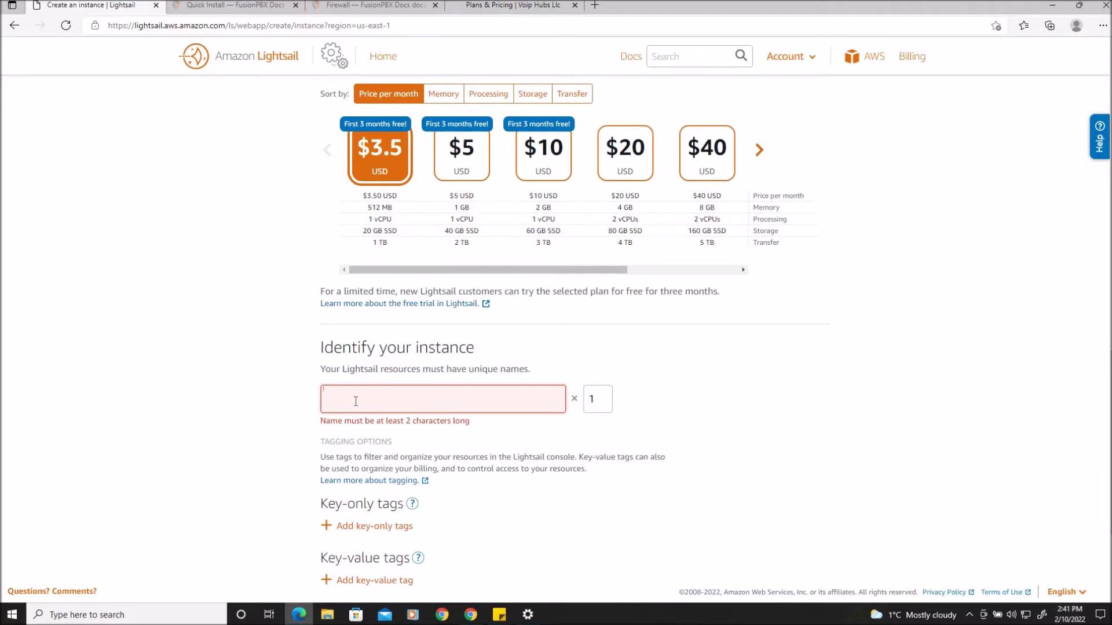
Name the new instance Fusionpbx_Training
text(Fusionp)
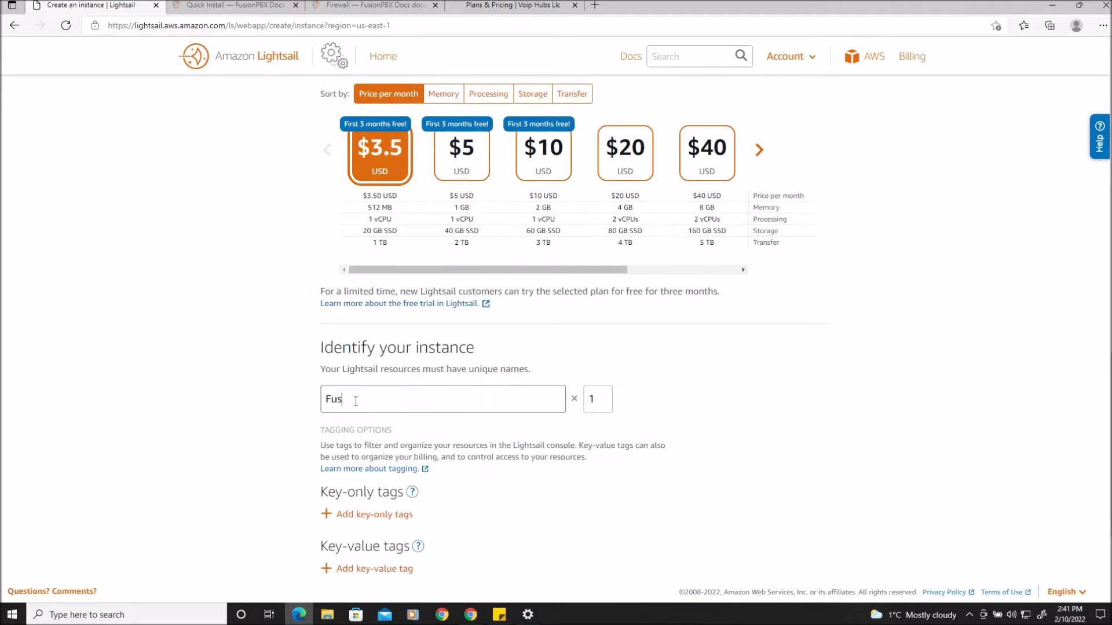
text(bx_Training)
scroll(783, 417, down, 3)
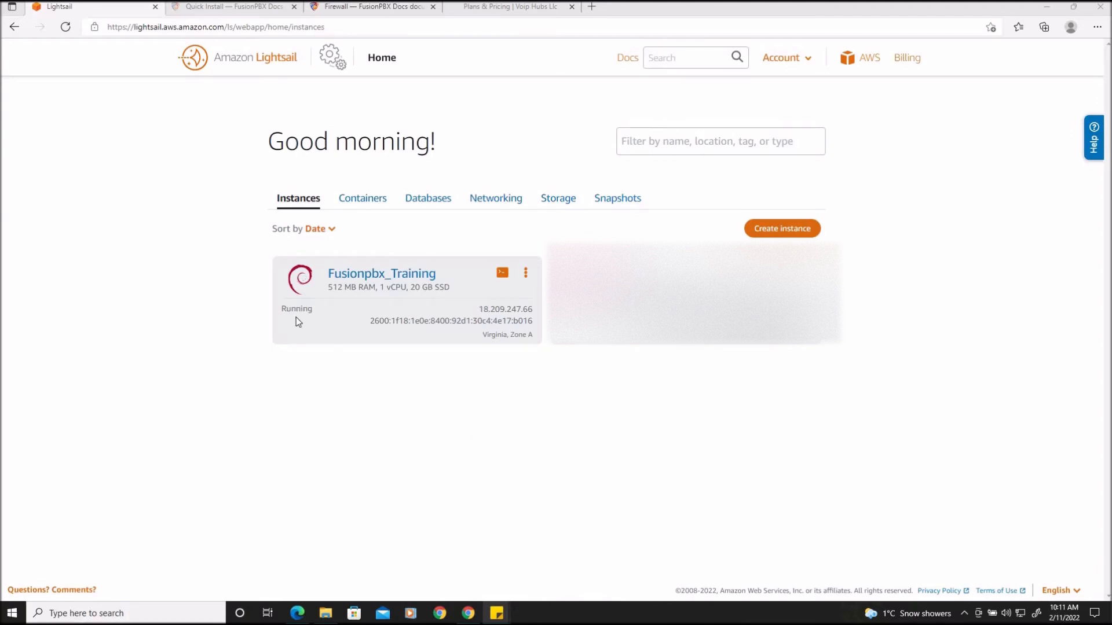
Open the Fusionpbx_Training instance's management page and go to its networking settings
drag(282, 310, 314, 310)
click(354, 401)
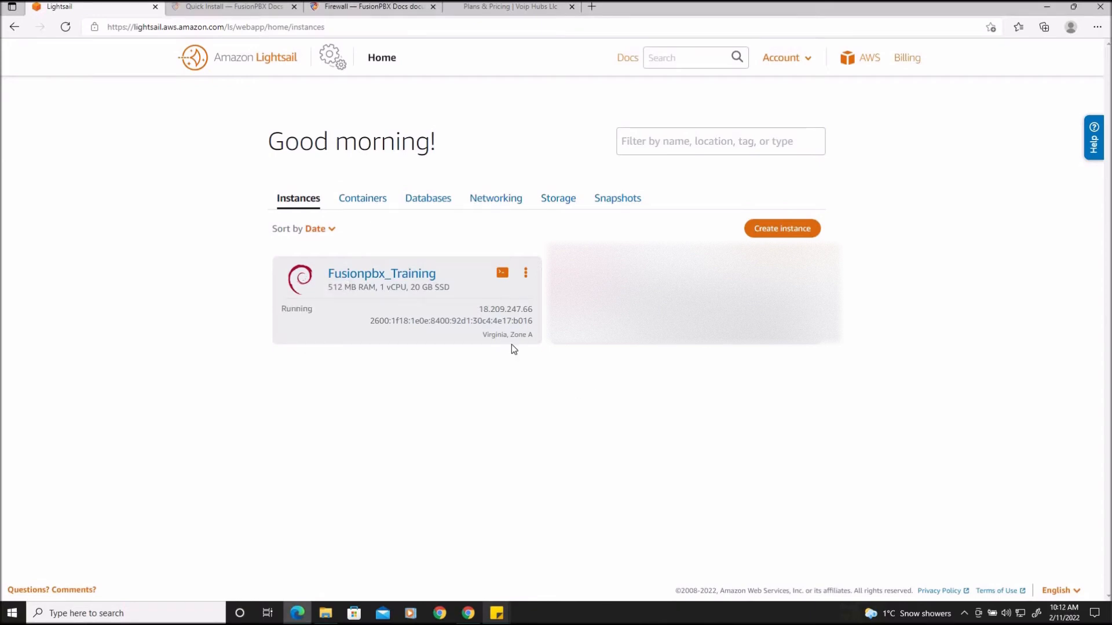
click(525, 273)
click(518, 301)
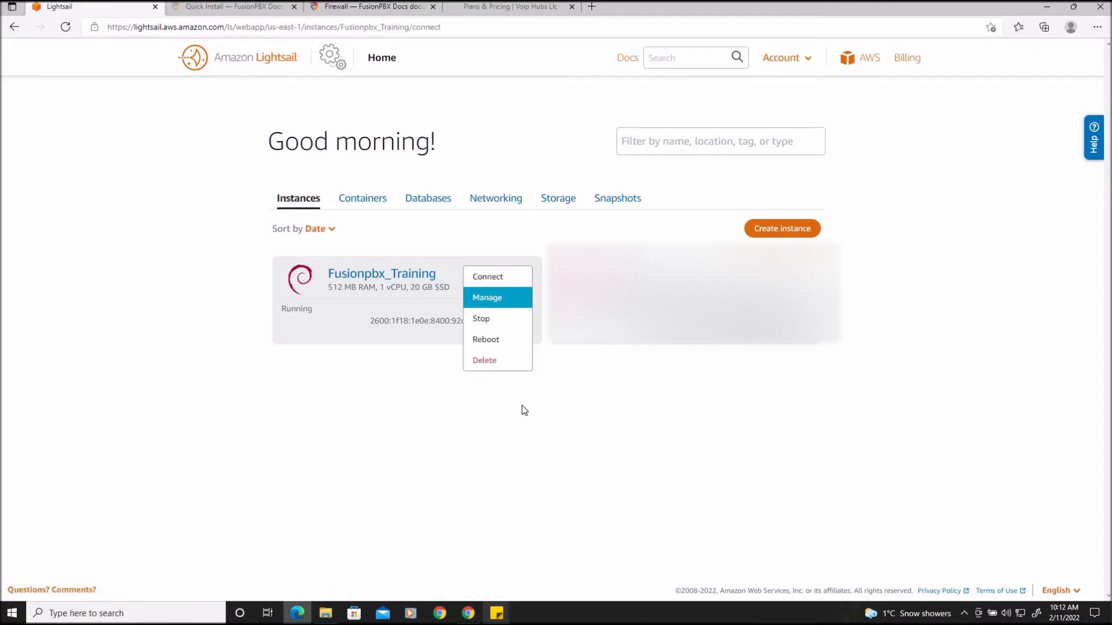
click(469, 285)
scroll(865, 355, down, 2)
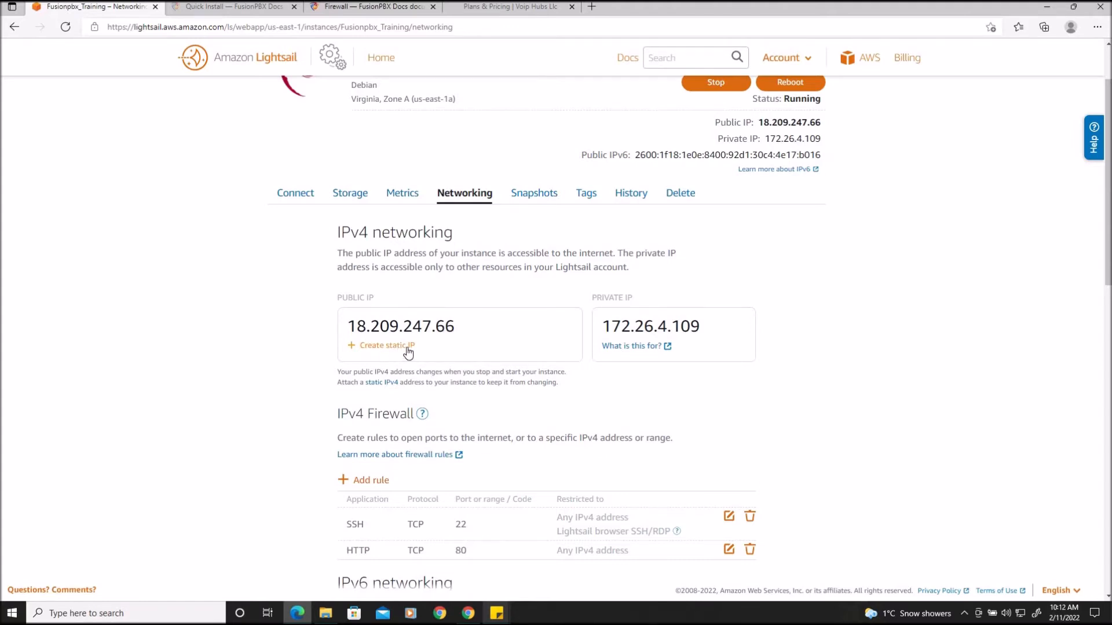
scroll(832, 366, down, 3)
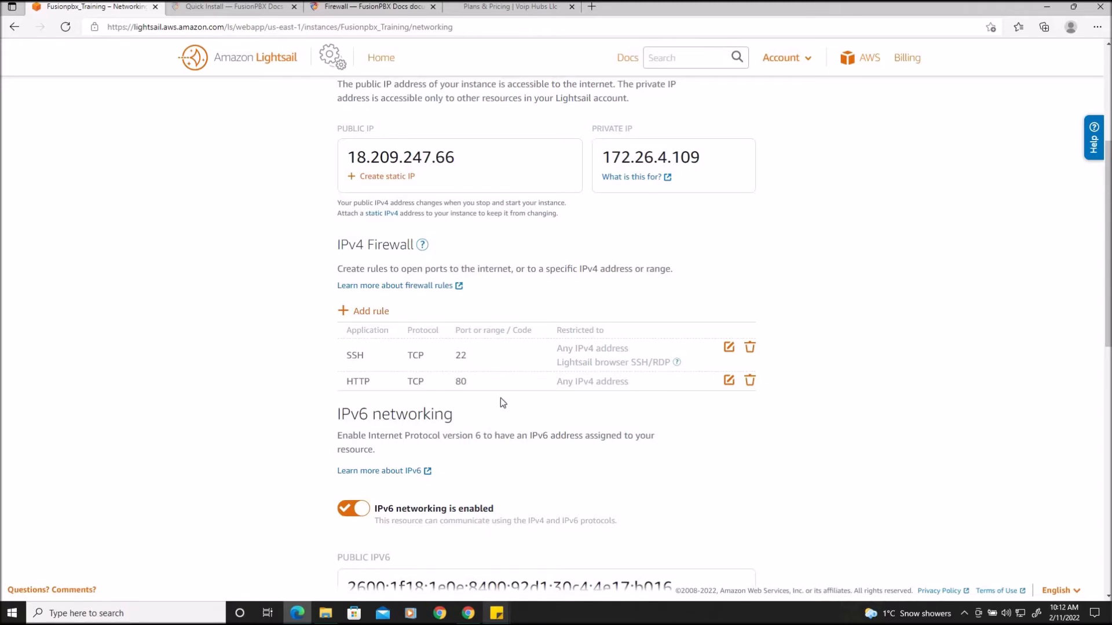
click(350, 7)
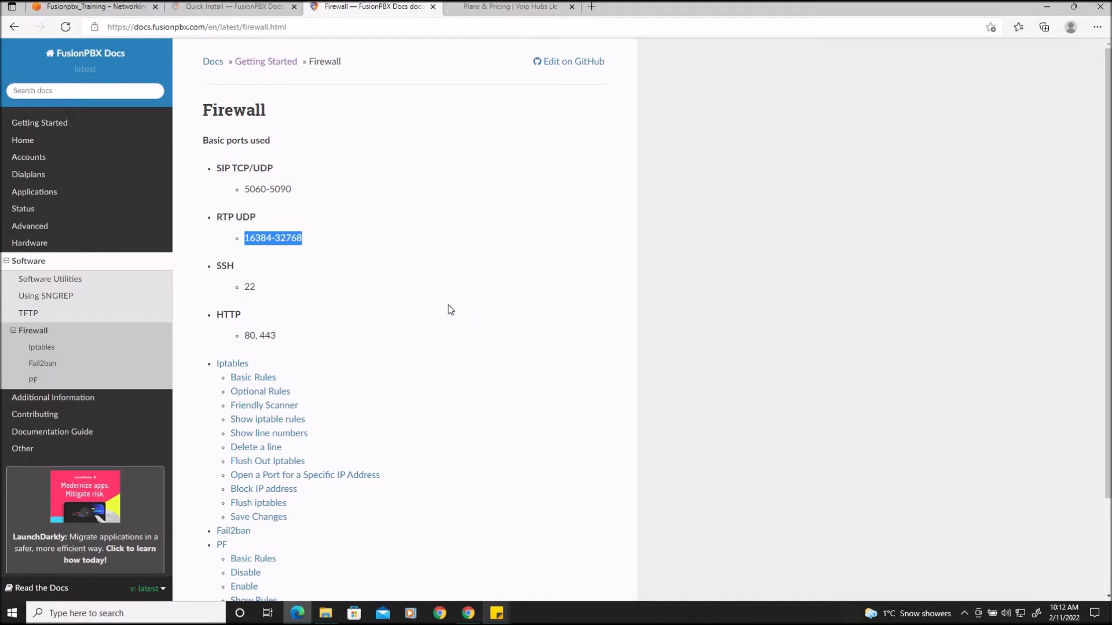
click(407, 277)
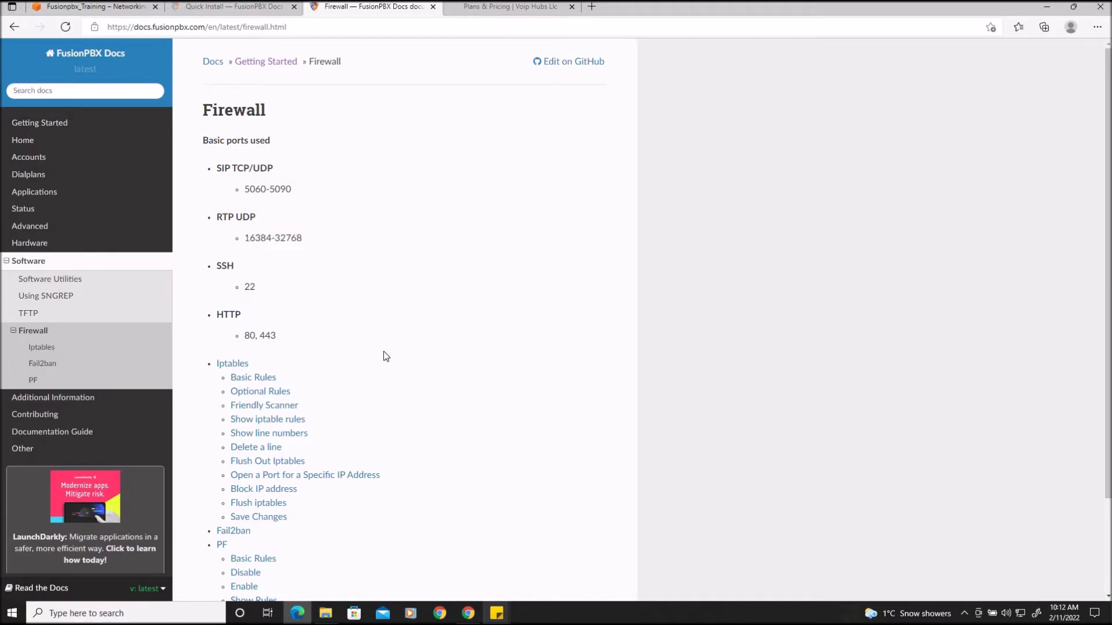
drag(302, 239, 244, 240)
right_click(284, 237)
click(312, 241)
click(346, 271)
Back in the instance's networking settings, add a custom TCP IPv4 firewall rule for ports 5060-5090
click(73, 9)
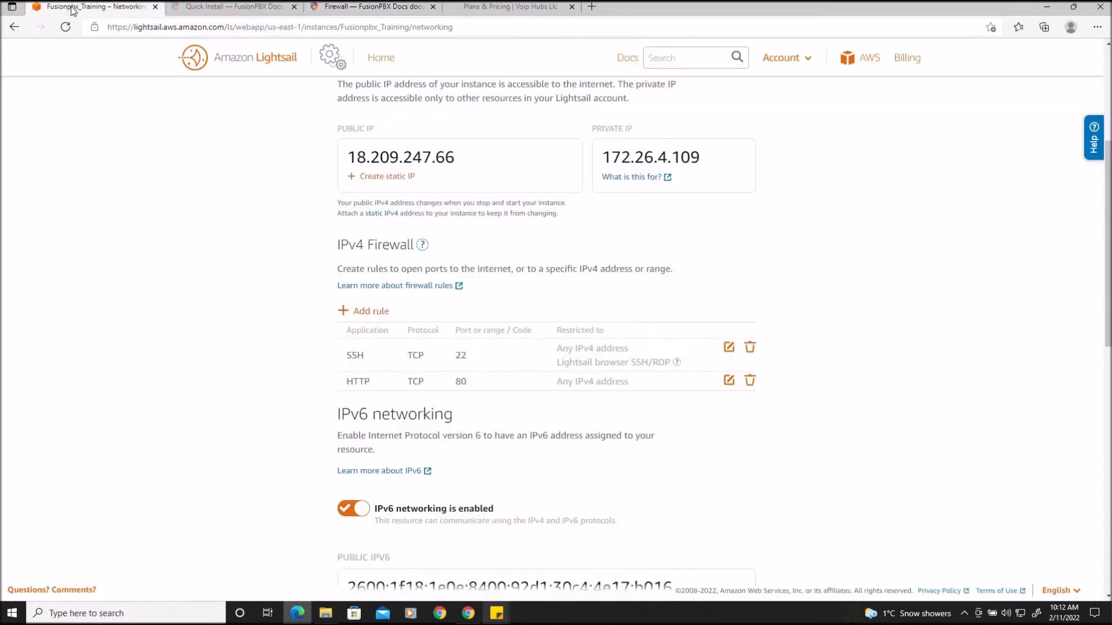
click(364, 313)
click(536, 380)
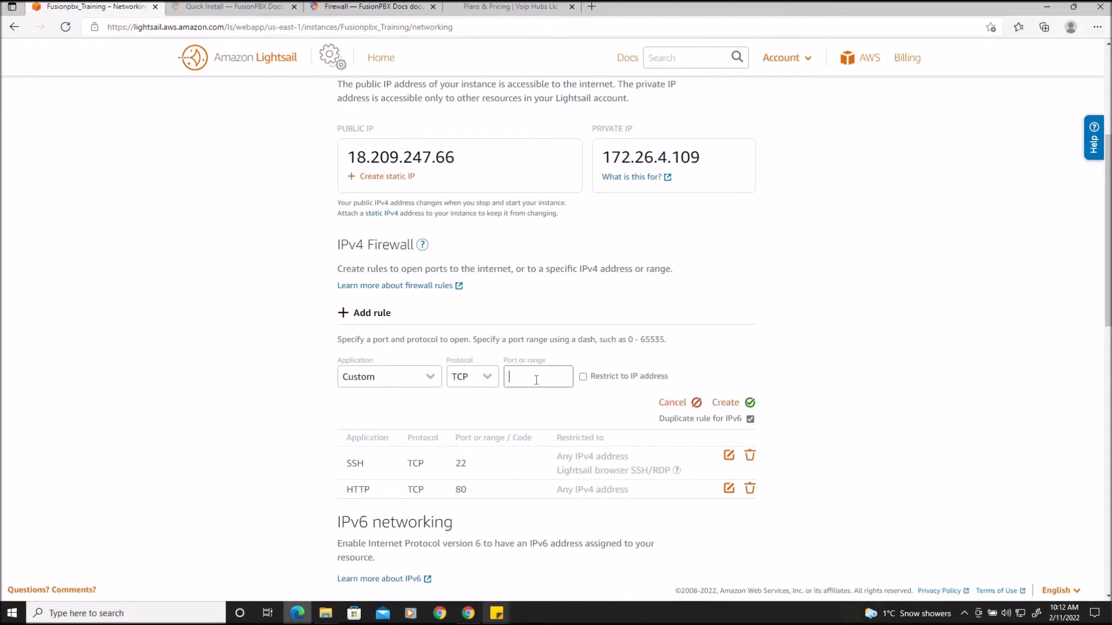
text(5060-5090)
click(735, 402)
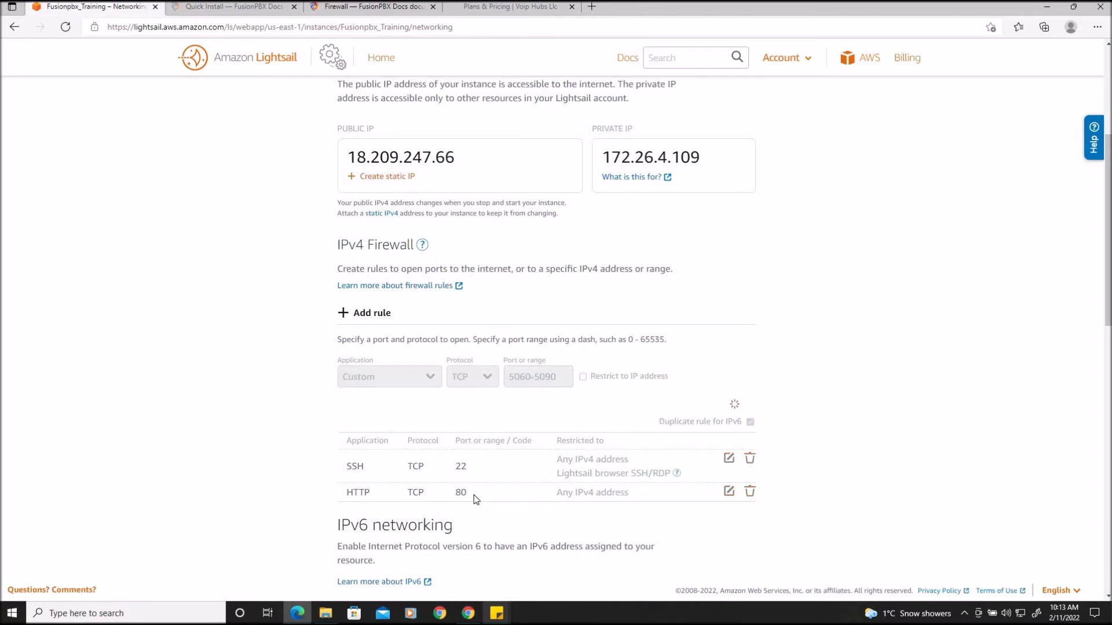
Add a custom UDP firewall rule for ports 5060-5090
click(358, 318)
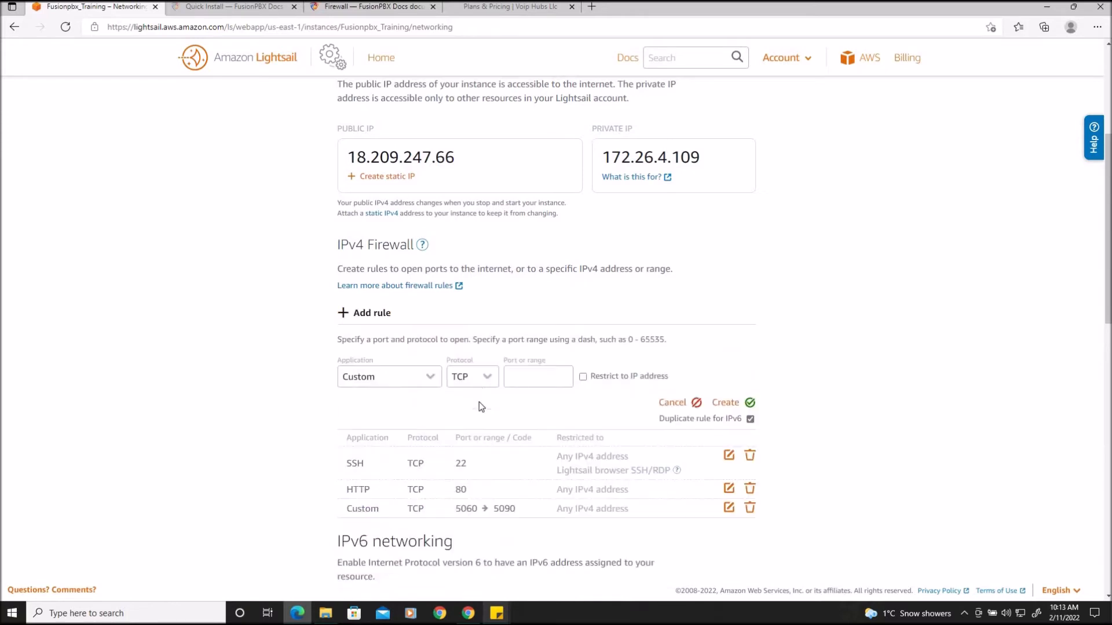
click(476, 379)
click(476, 395)
click(530, 386)
text(5060-5090)
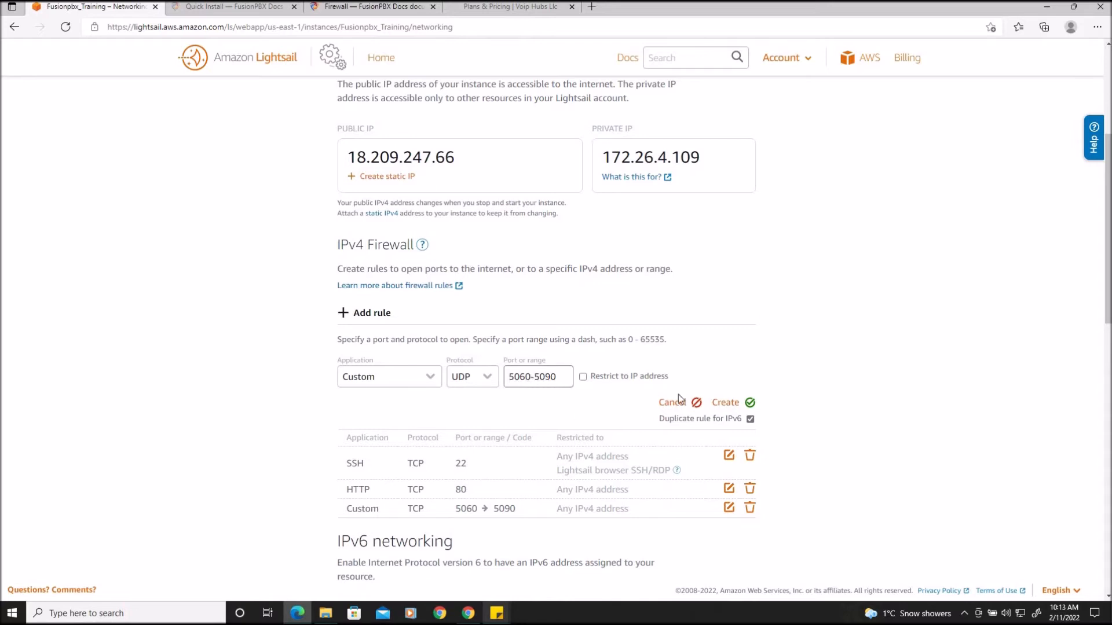
click(721, 403)
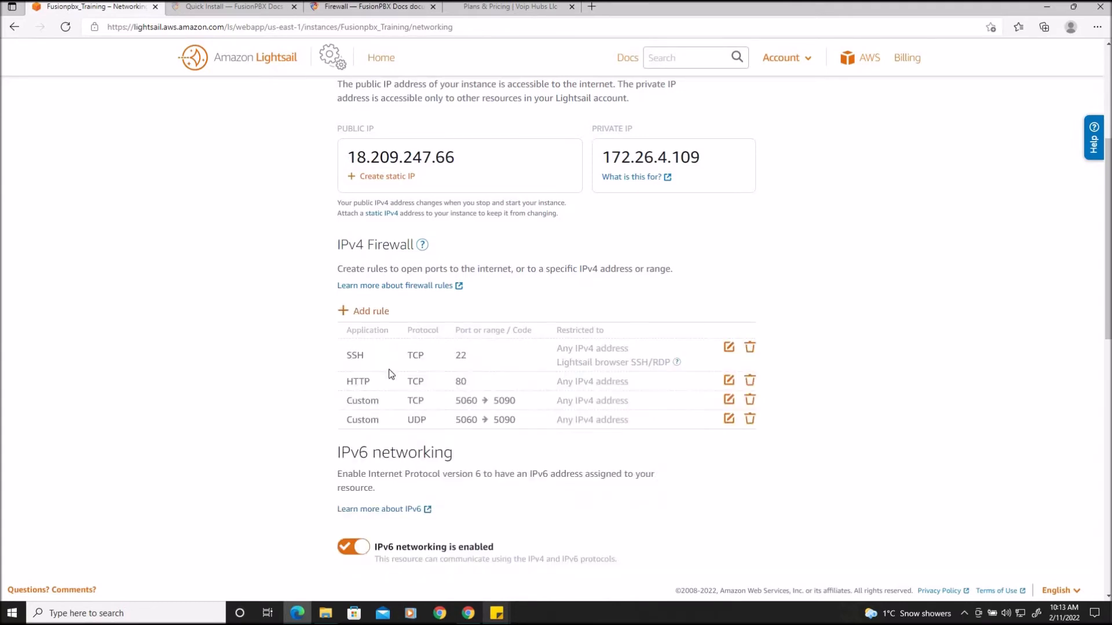
click(373, 316)
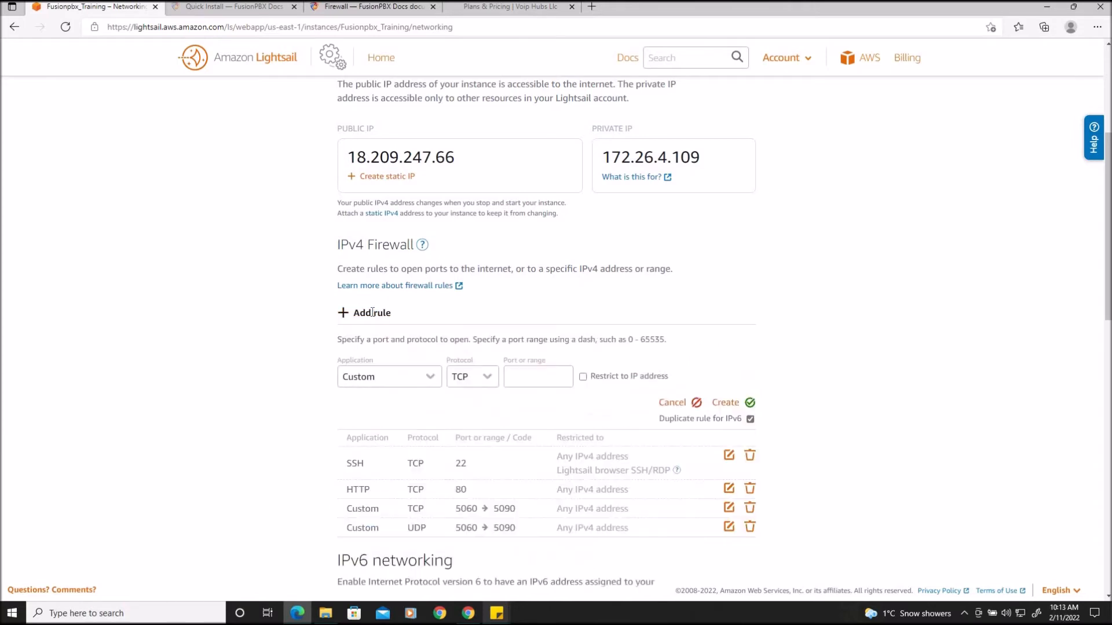
click(479, 384)
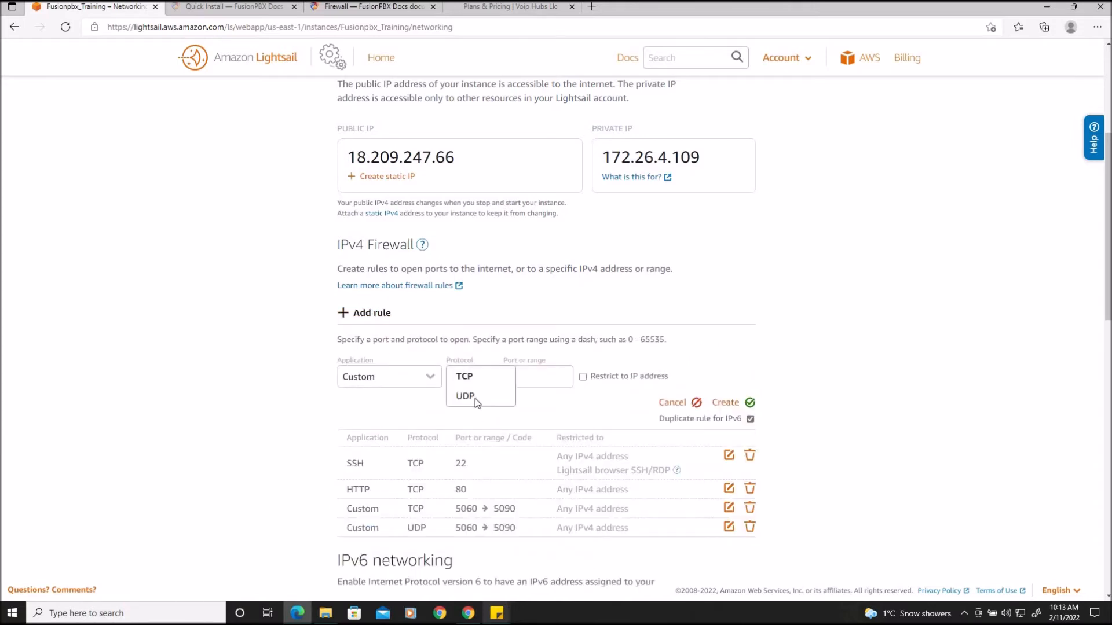
click(474, 396)
click(524, 378)
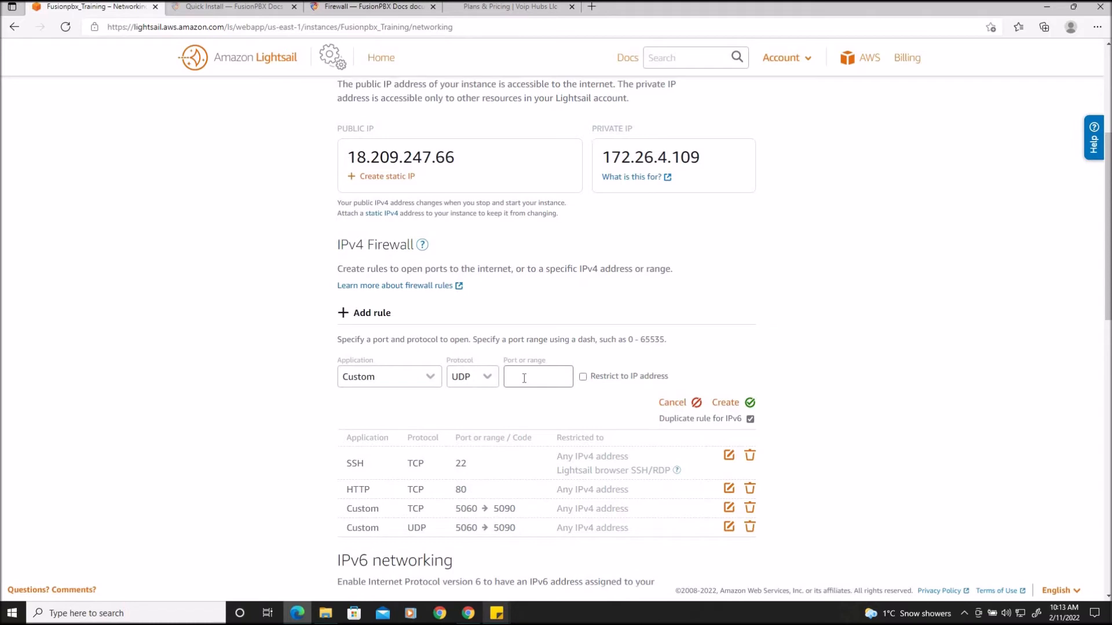
key(ctrl+v)
click(725, 403)
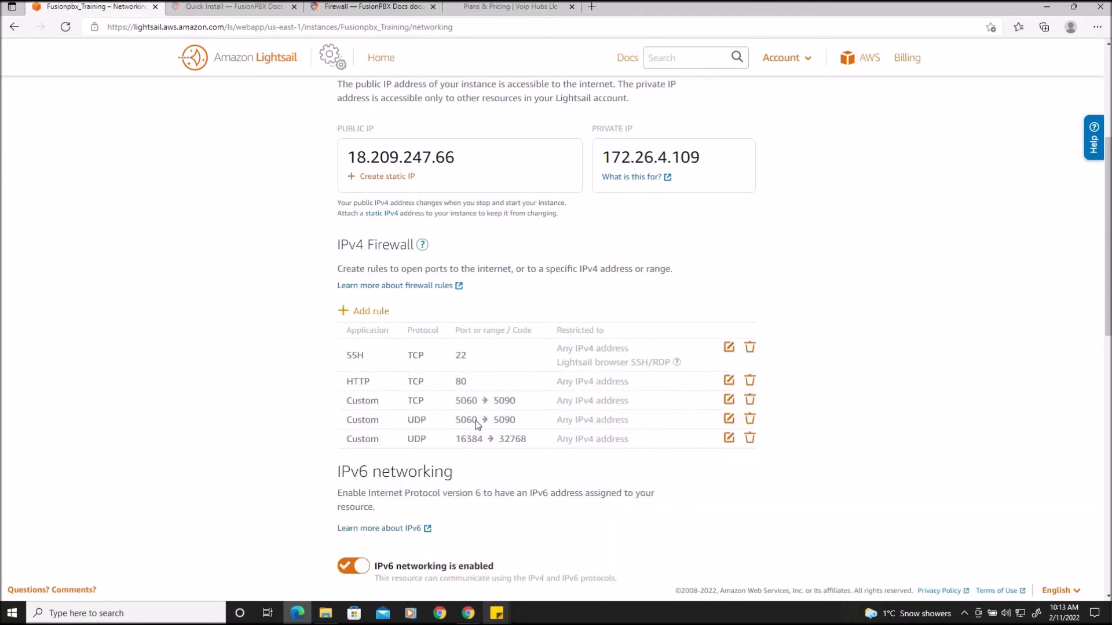
Add an HTTPS firewall rule to the instance's IPv4 firewall
click(371, 311)
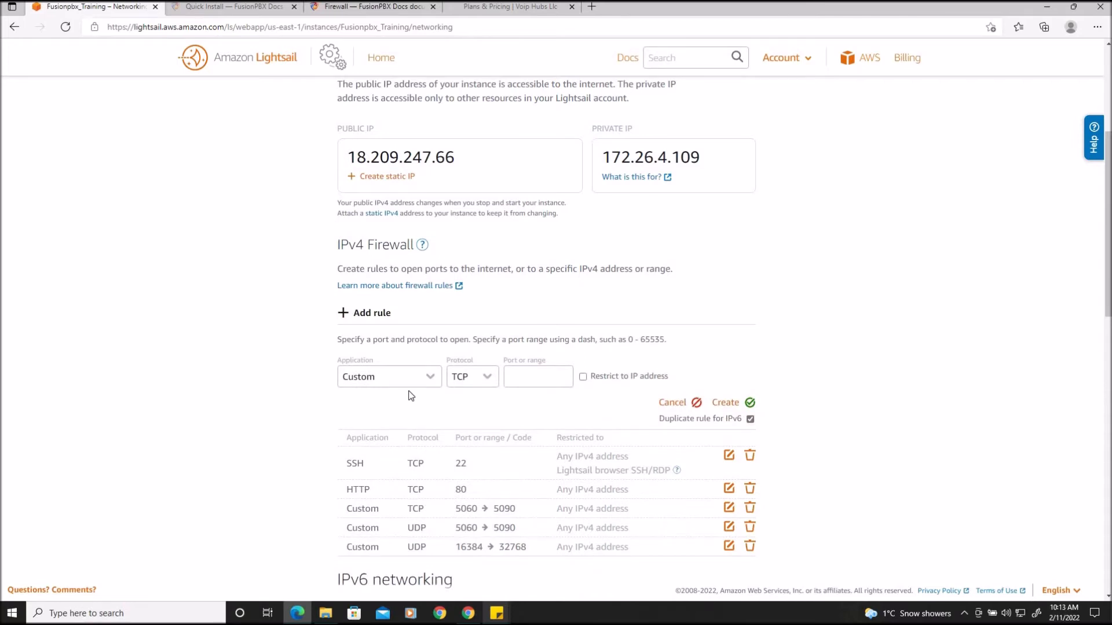
scroll(382, 312, down, 2)
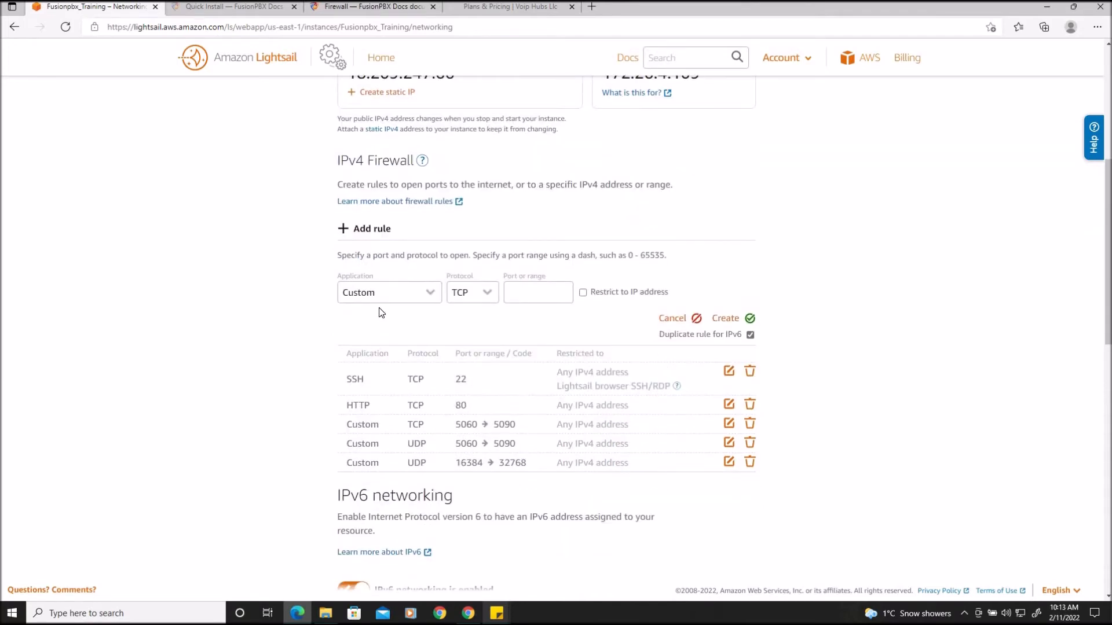
click(399, 295)
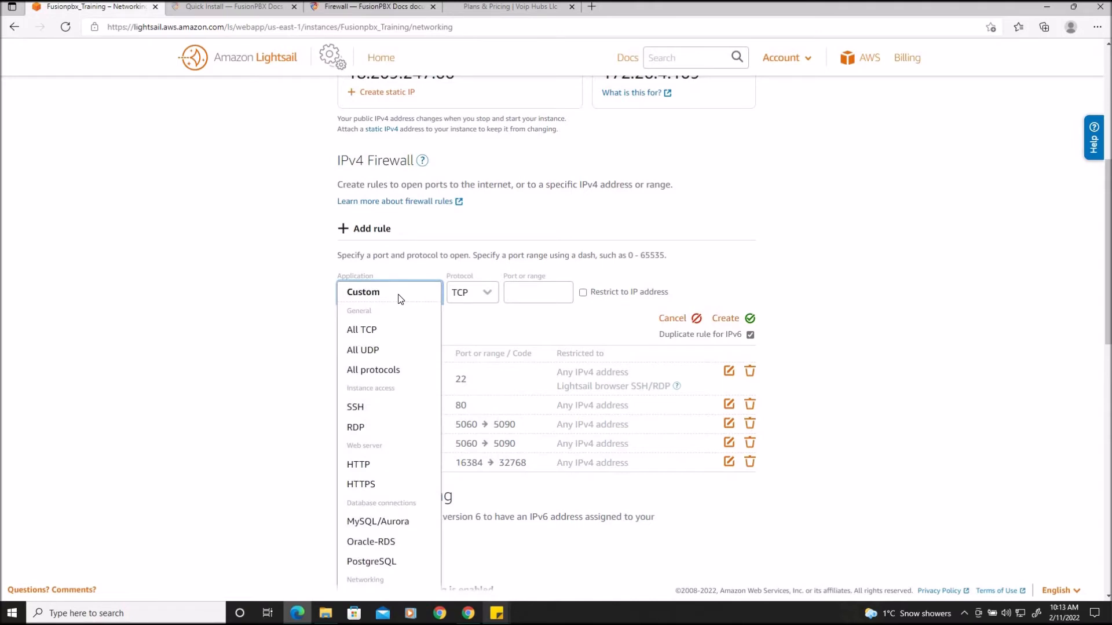
click(362, 485)
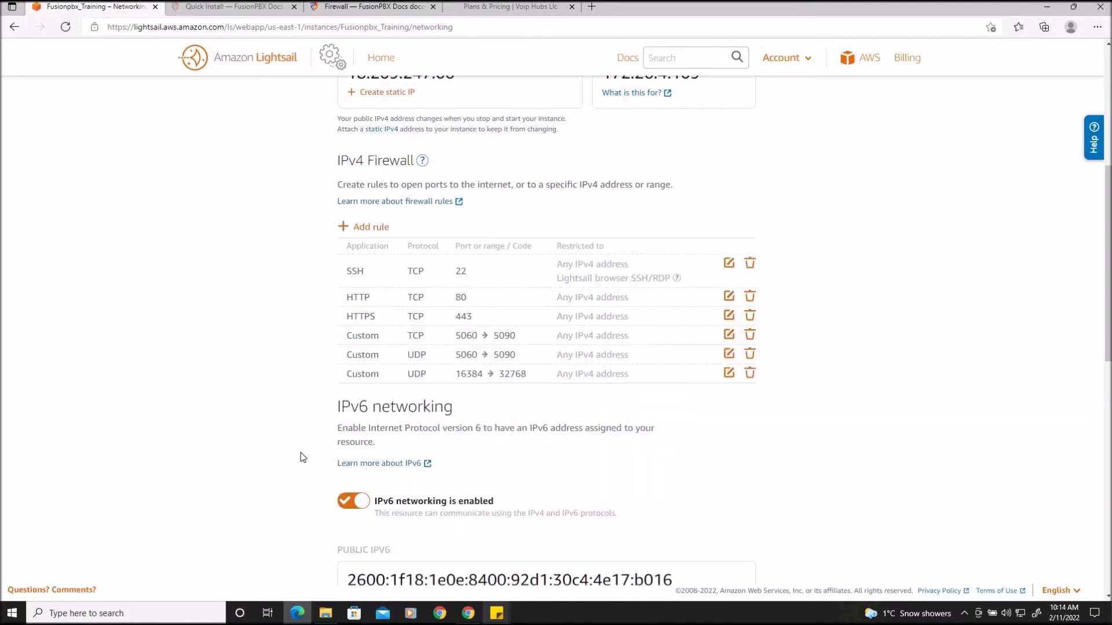
Open the instance's Snapshots page and return to the Lightsail home page
scroll(301, 458, up, 6)
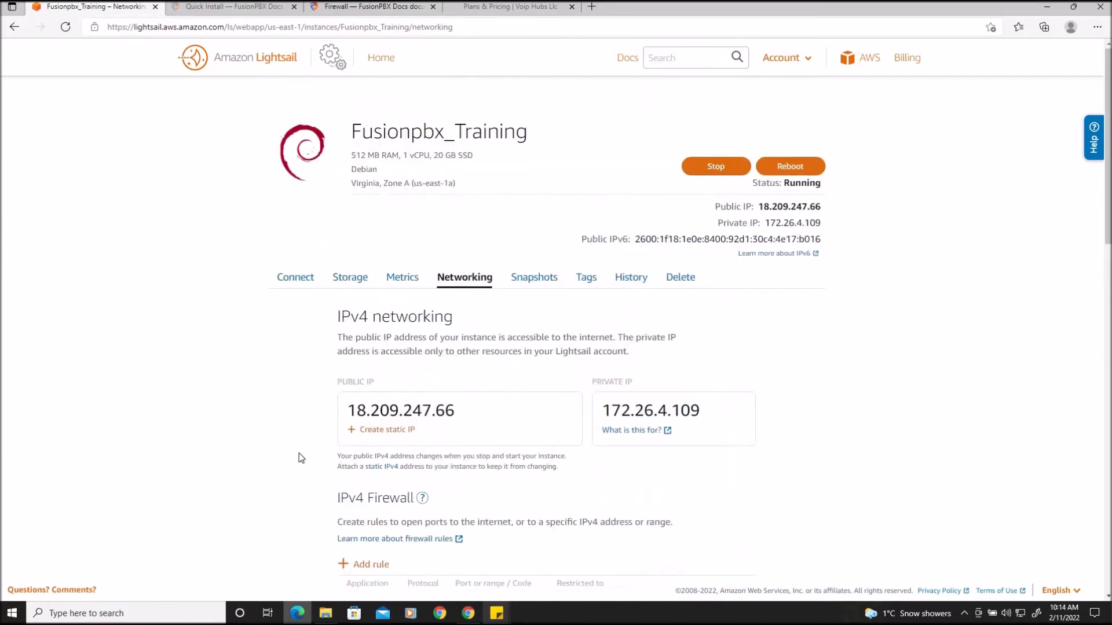
click(536, 283)
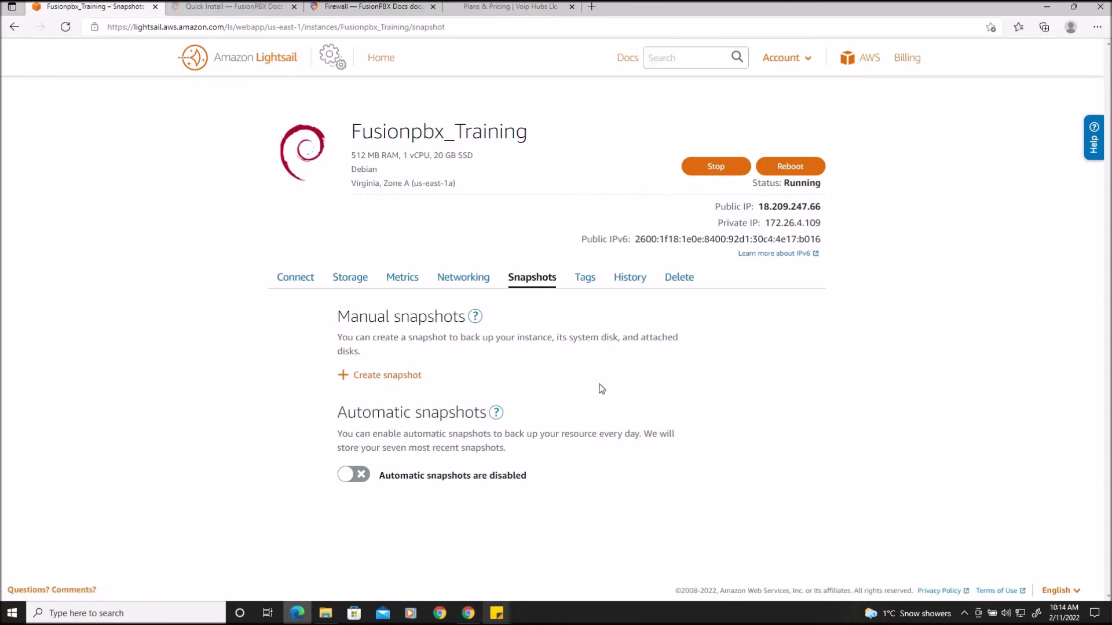
click(218, 72)
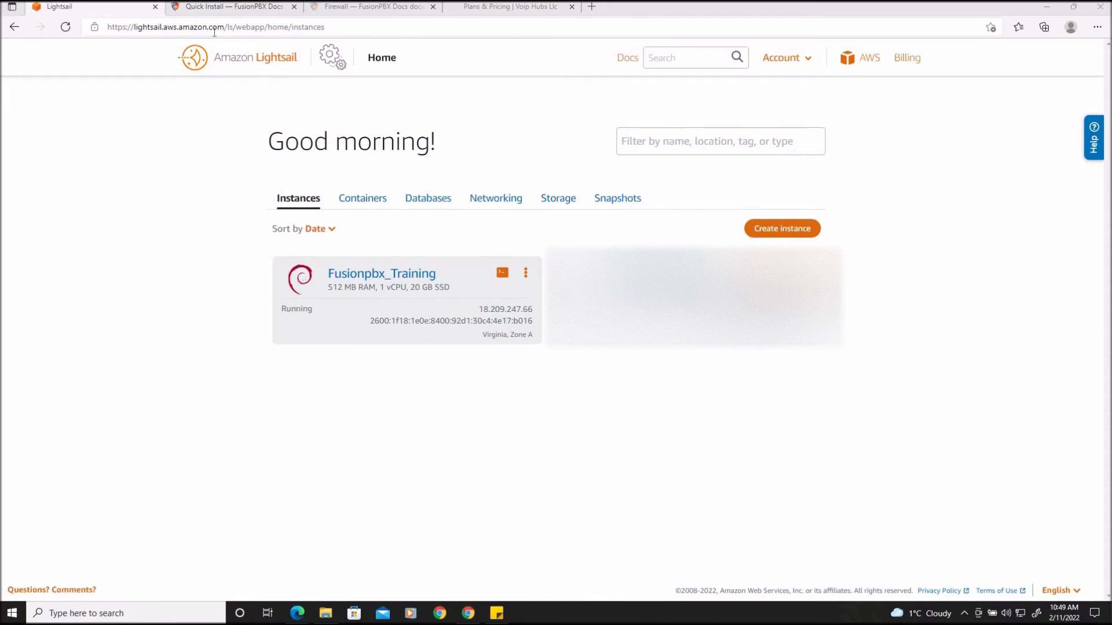
Copy the wget pre-install command from the FusionPBX Quick Install documentation
click(216, 9)
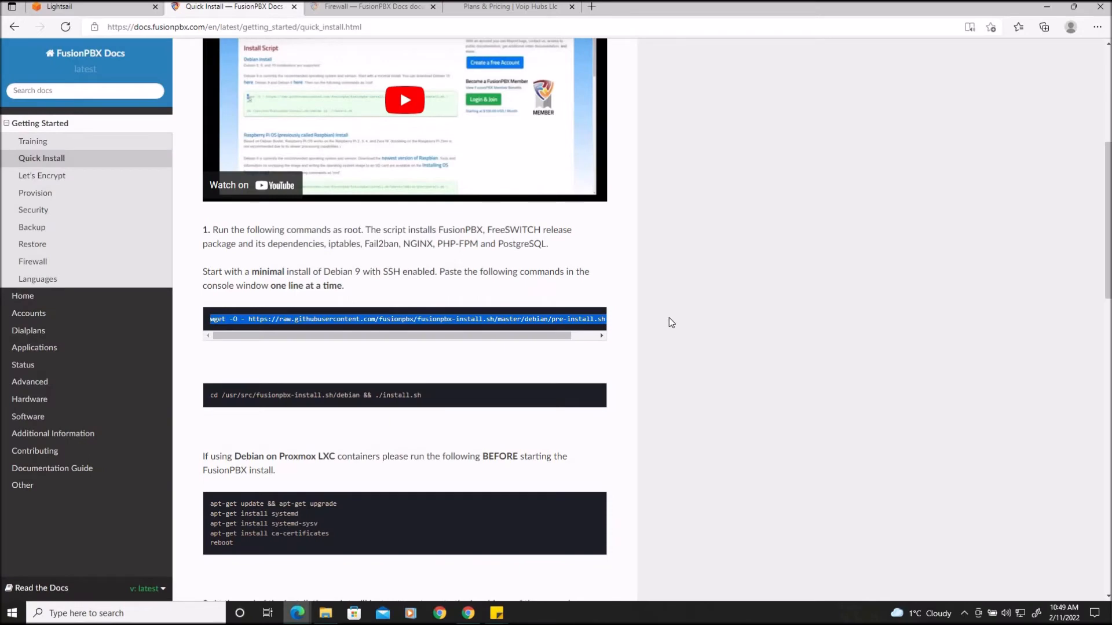
scroll(666, 295, up, 5)
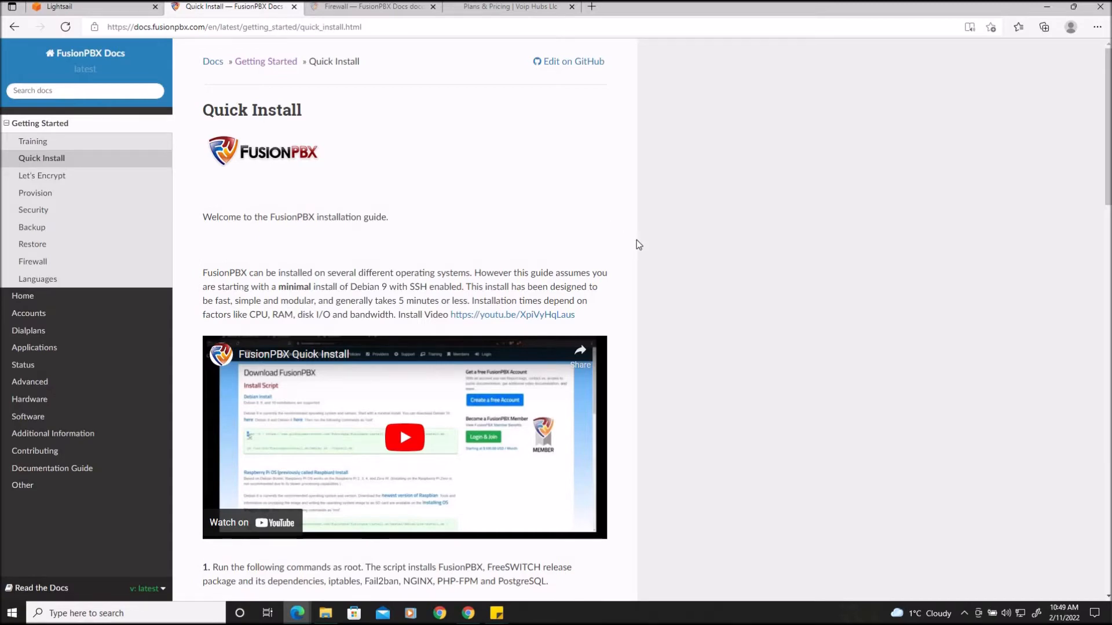
scroll(637, 239, down, 5)
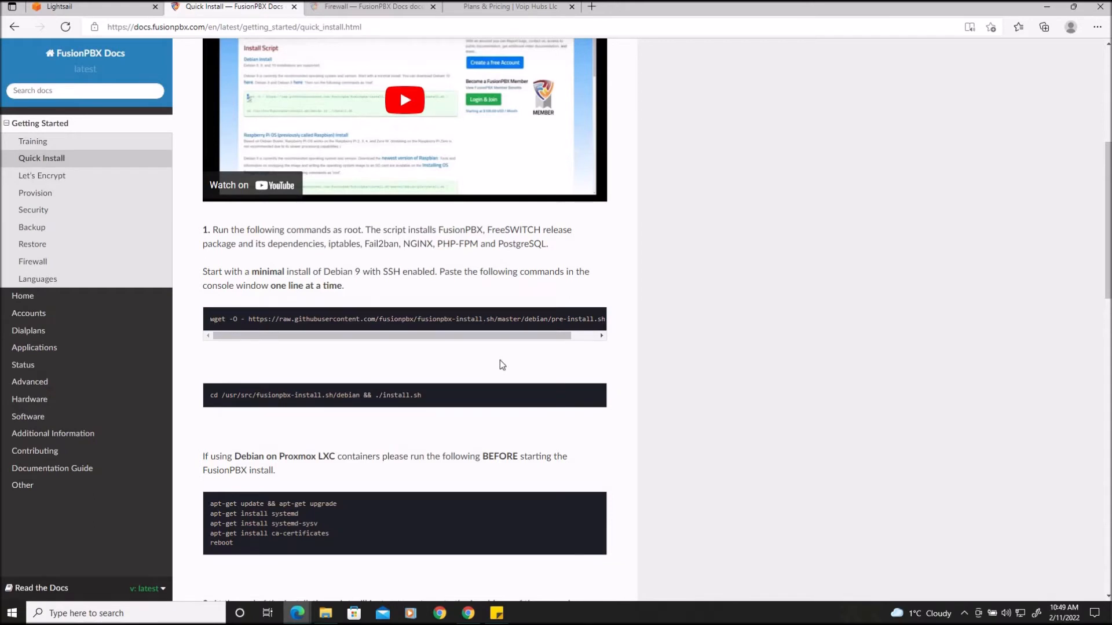
drag(458, 335, 218, 317)
right_click(218, 317)
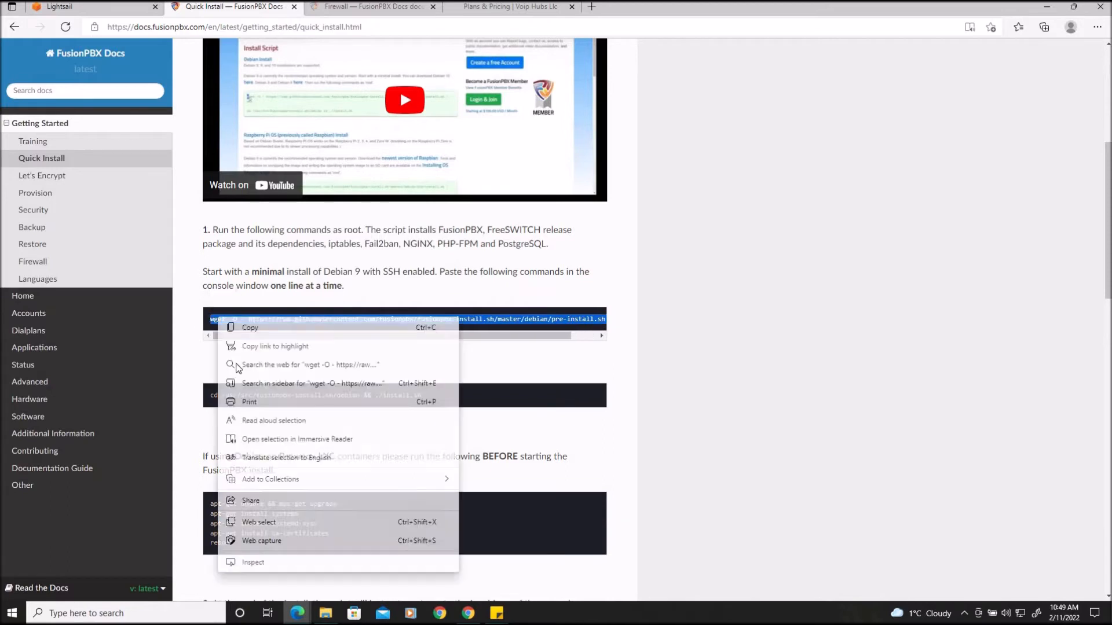
click(250, 328)
Open the instance's browser SSH terminal and switch to root with sudo -i
click(64, 7)
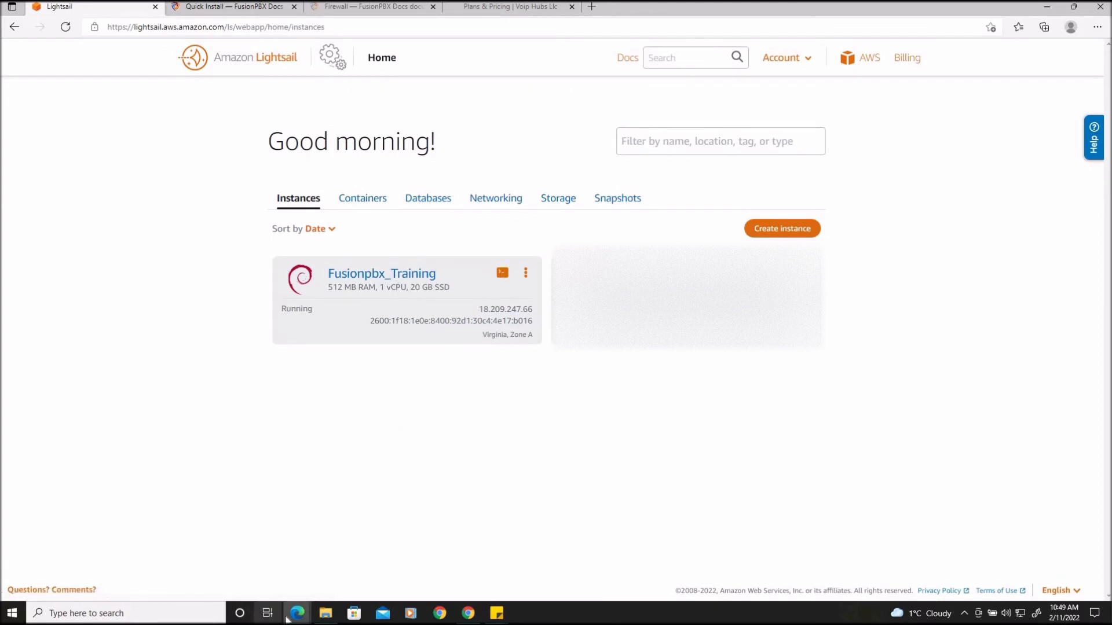
mouse_move(297, 613)
click(352, 564)
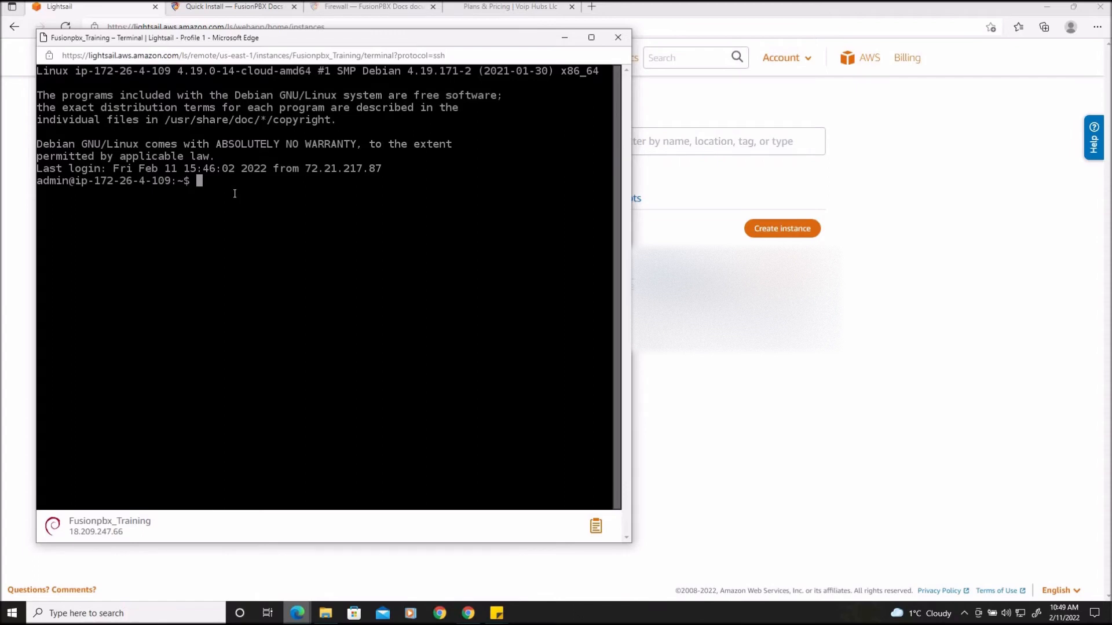
text(sudo -i)
key(Return)
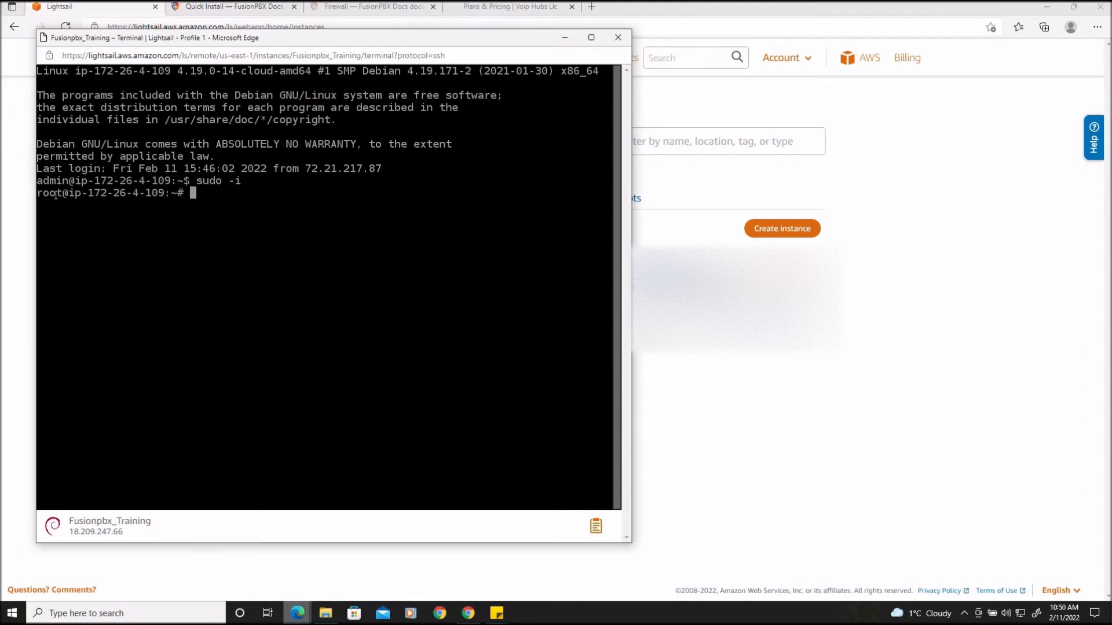
Paste and run the wget pre-install command in the root terminal
right_click(205, 193)
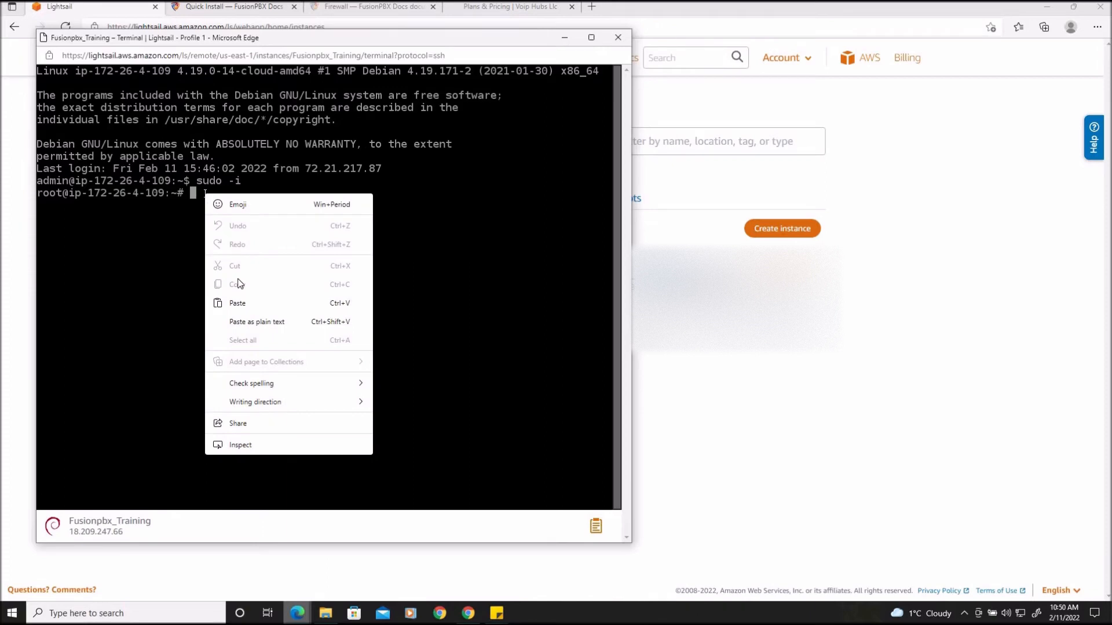
click(238, 303)
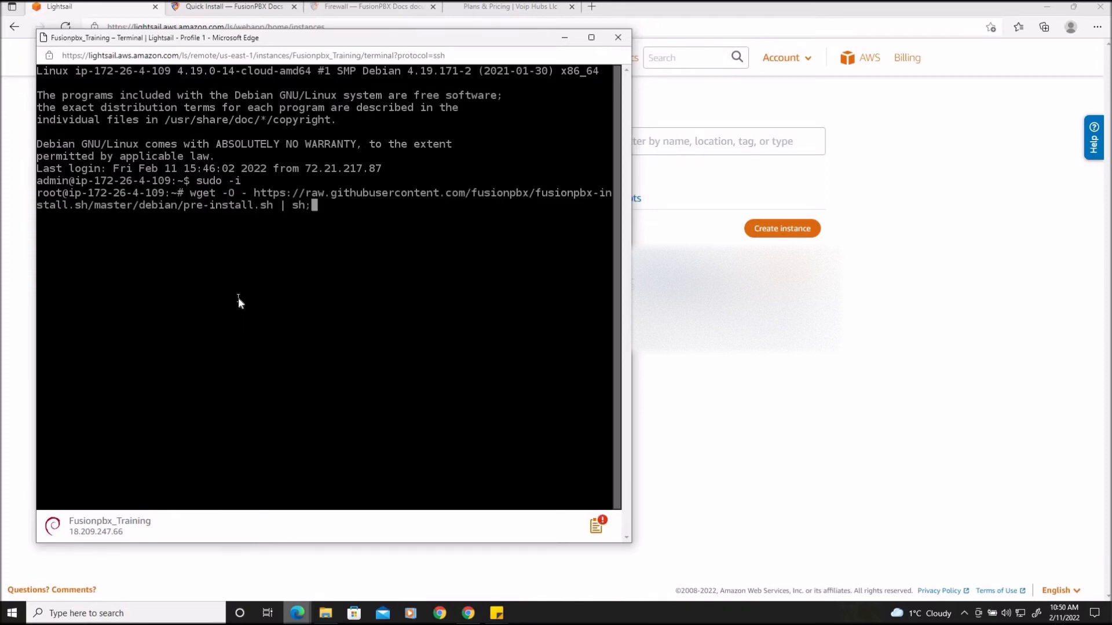
key(Return)
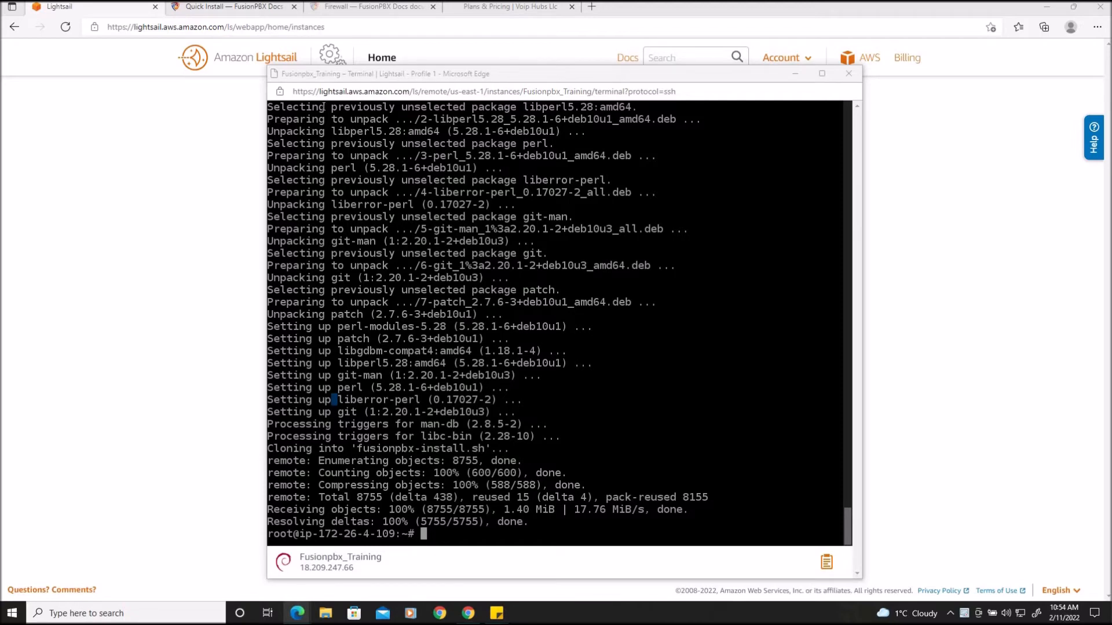
Copy the cd /usr/src/fusionpbx-install.sh/debian && ./install.sh command from the Quick Install documentation
click(244, 10)
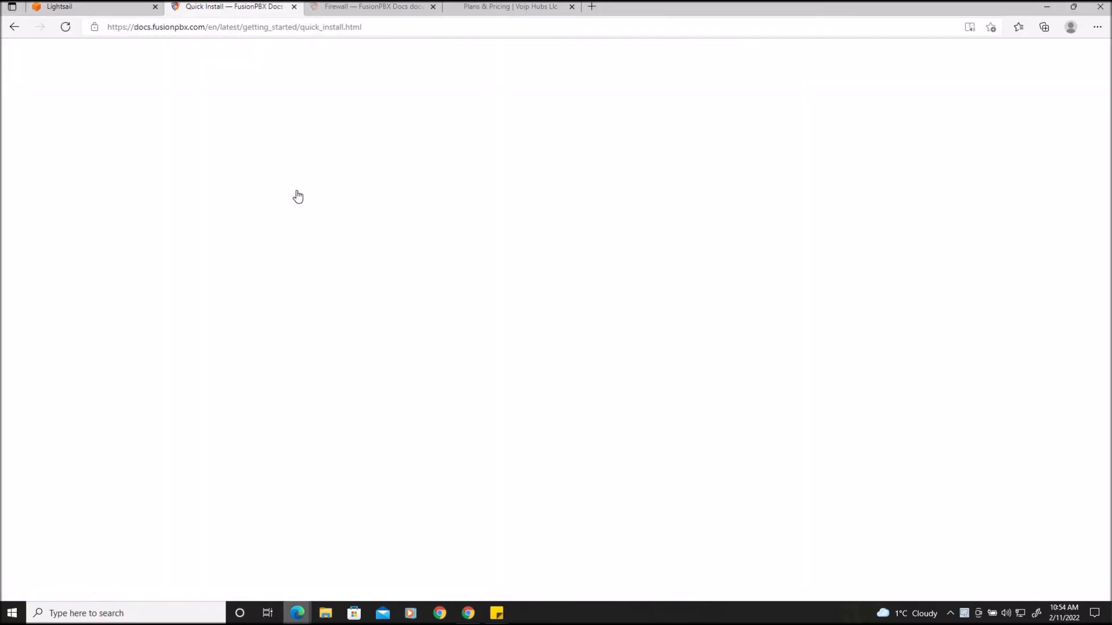
right_click(276, 396)
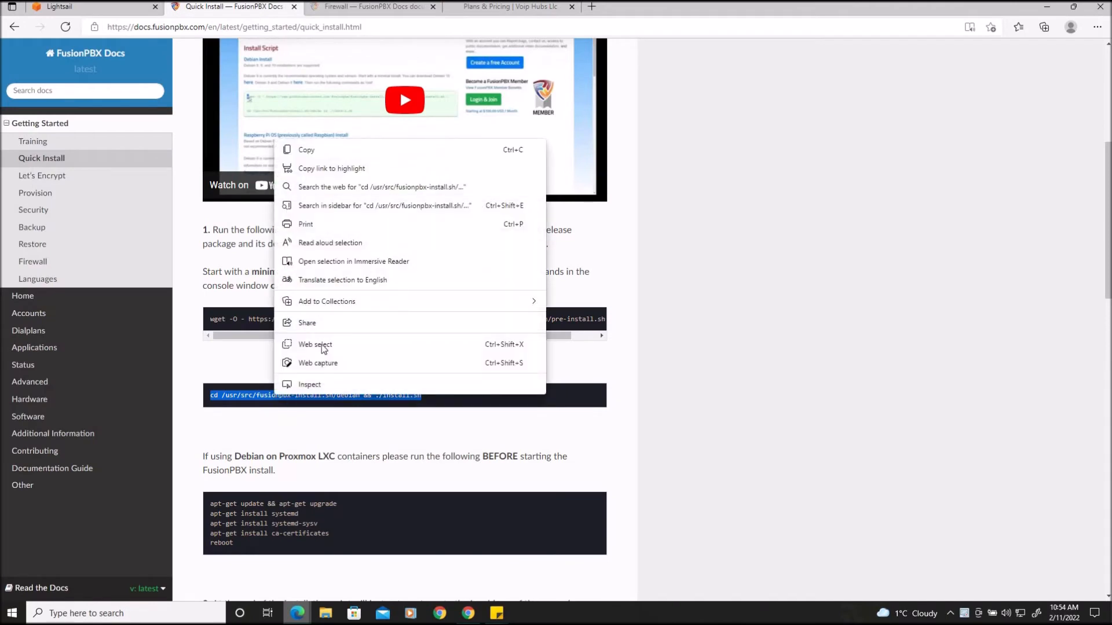
click(307, 153)
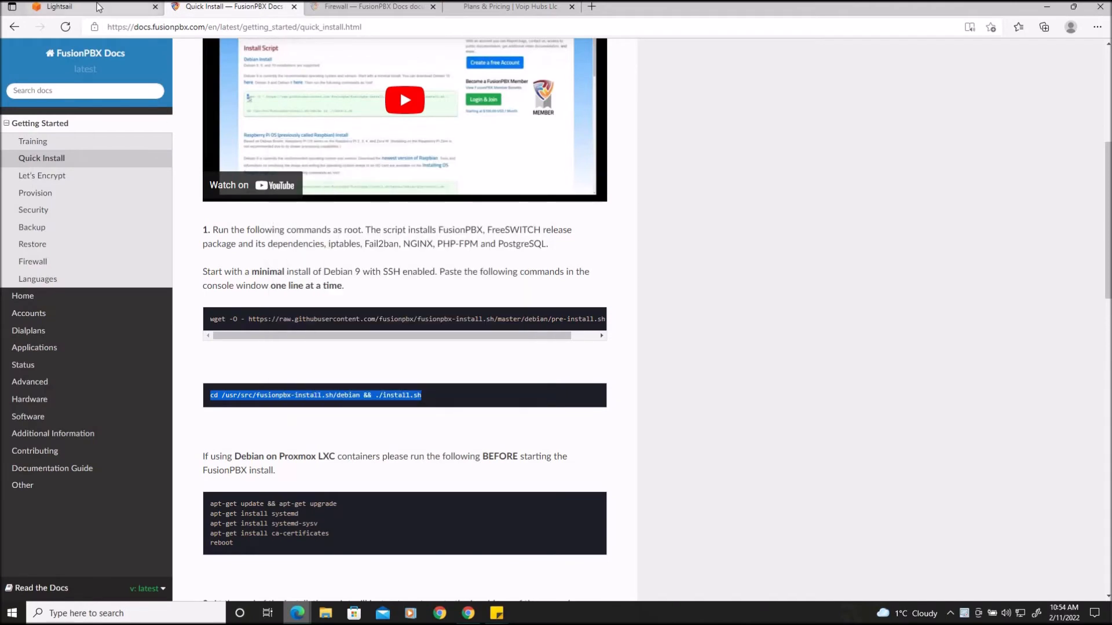
Back in the SSH terminal, paste and run the install.sh command
click(116, 6)
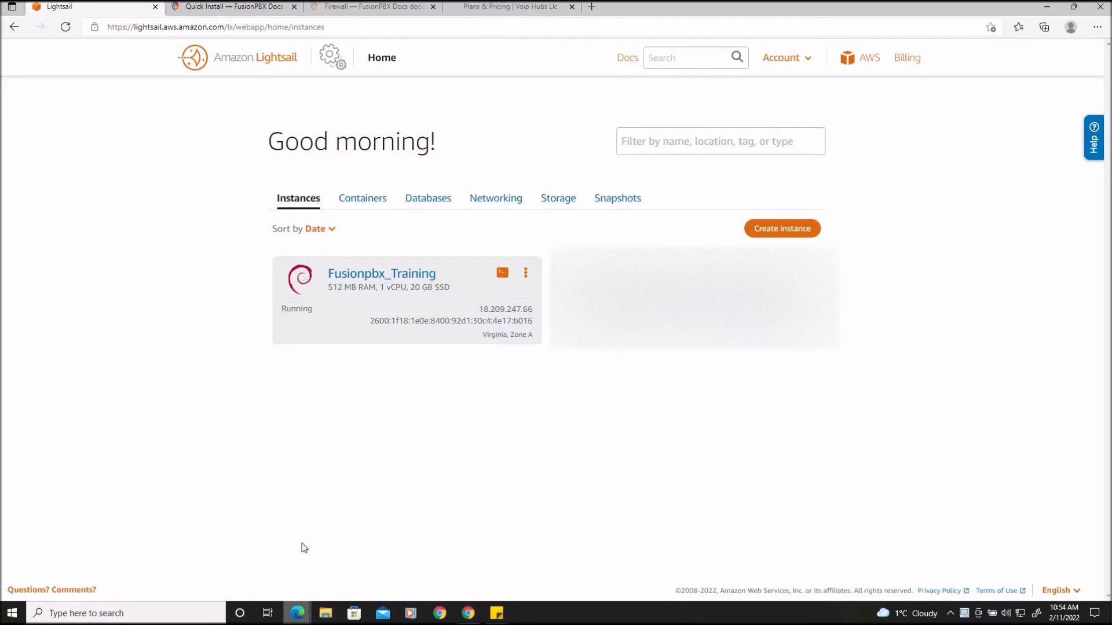
mouse_move(298, 613)
click(359, 564)
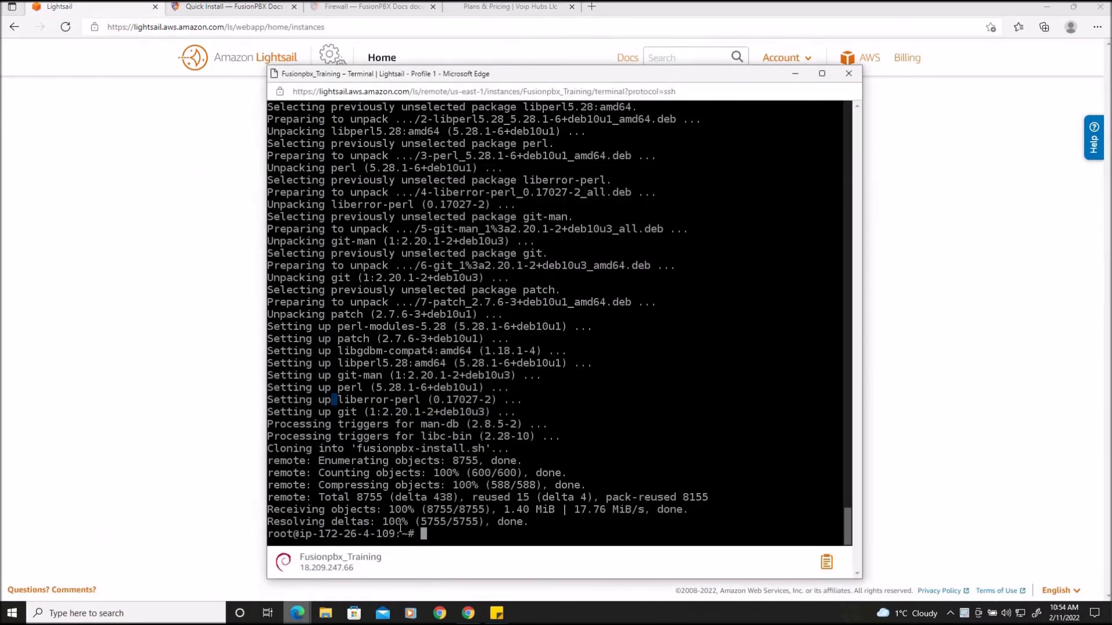
right_click(433, 536)
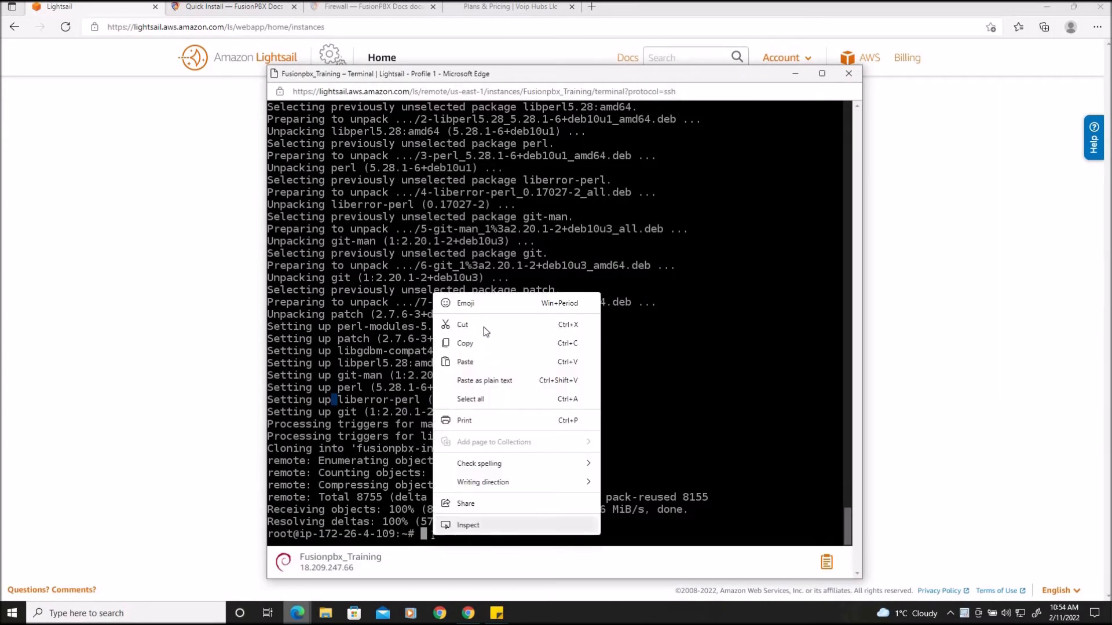
click(475, 362)
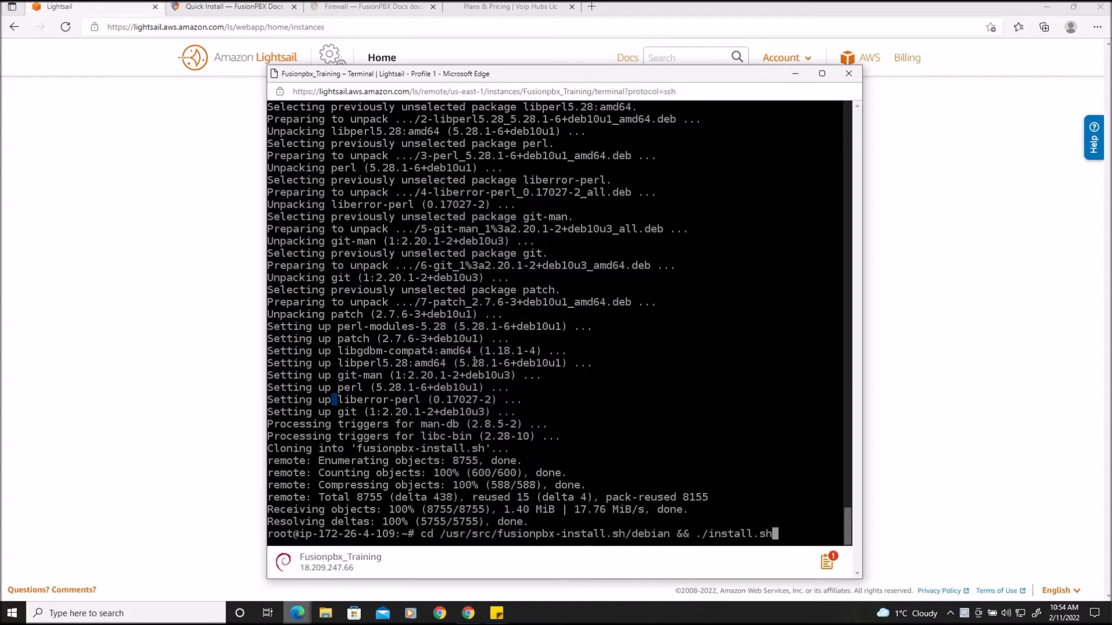
key(Return)
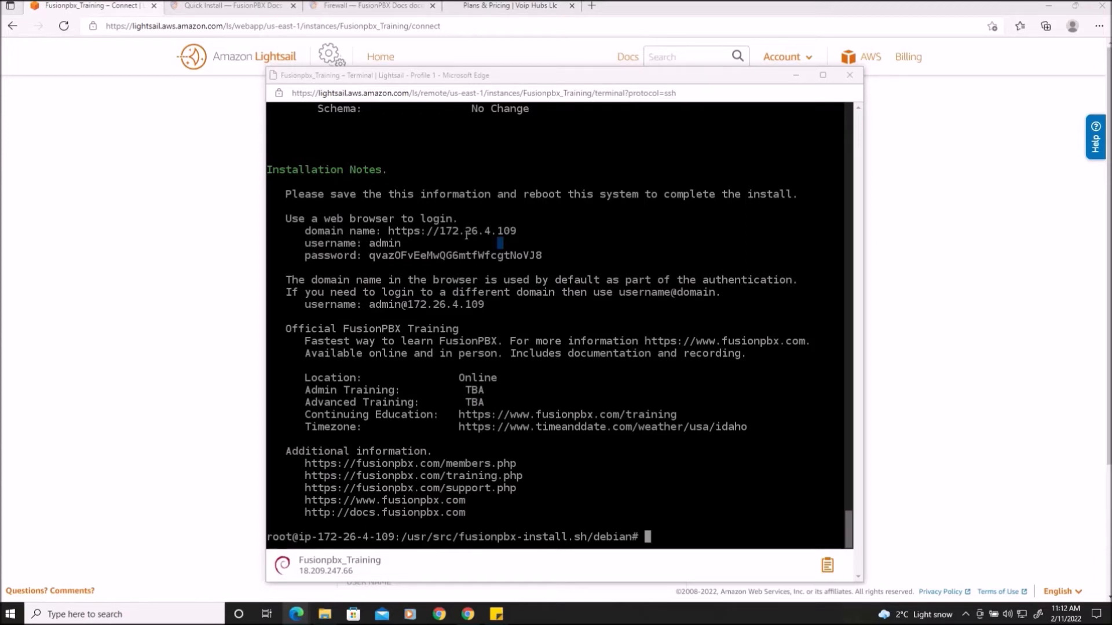
Copy the instance's public IP address from its management page
click(521, 234)
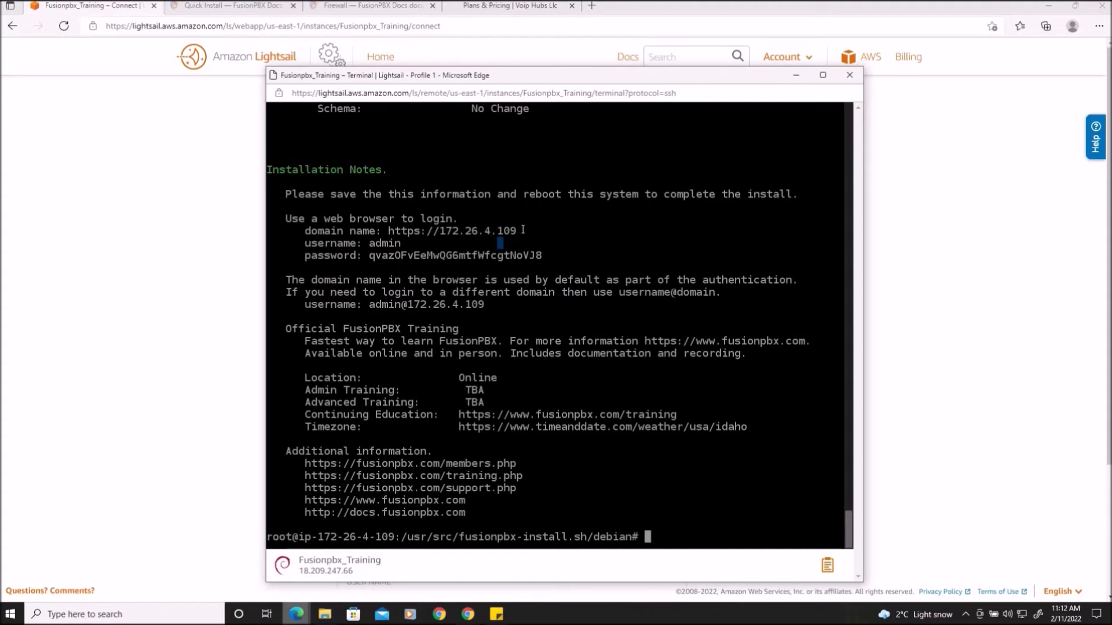
click(1027, 280)
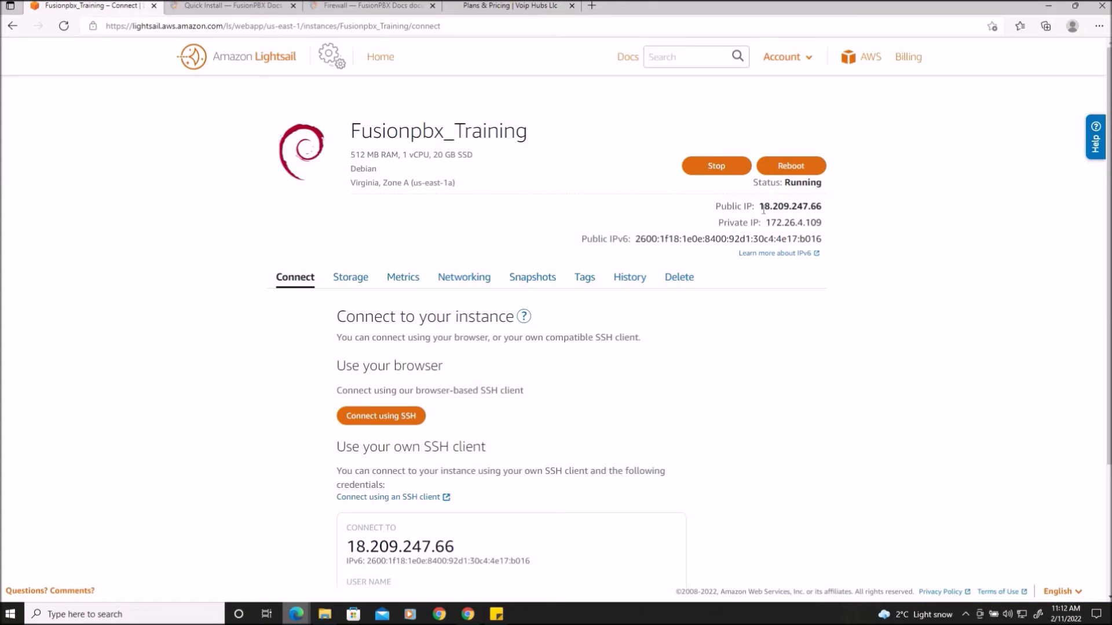
drag(759, 207, 822, 206)
right_click(797, 209)
click(829, 221)
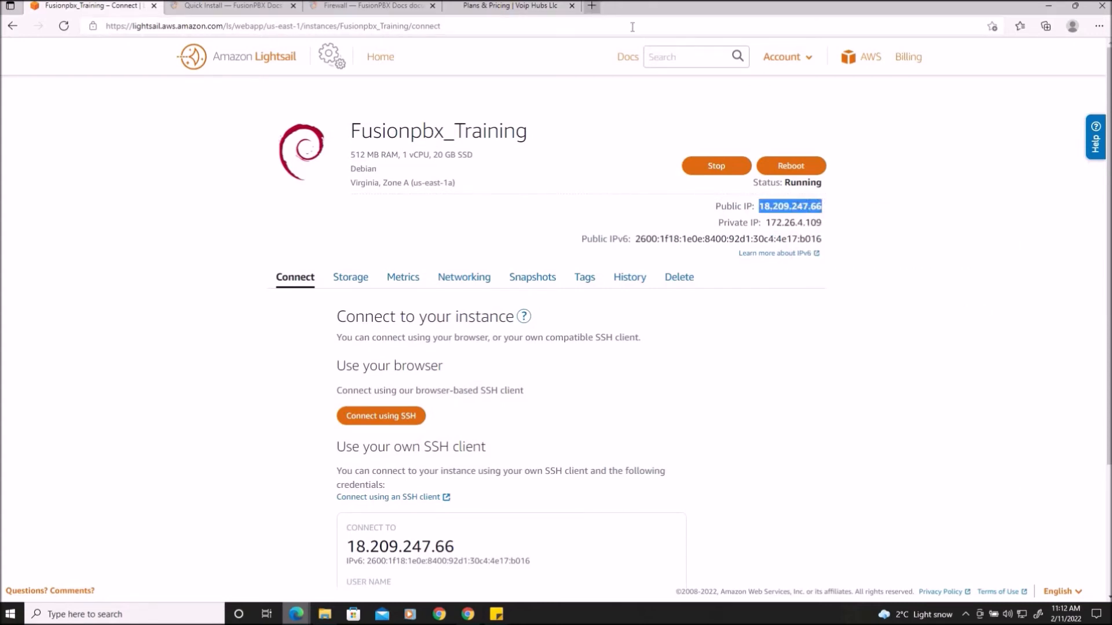
Open the public IP address in a new browser tab to reach the FusionPBX login page
click(592, 5)
key(ctrl+v)
key(Return)
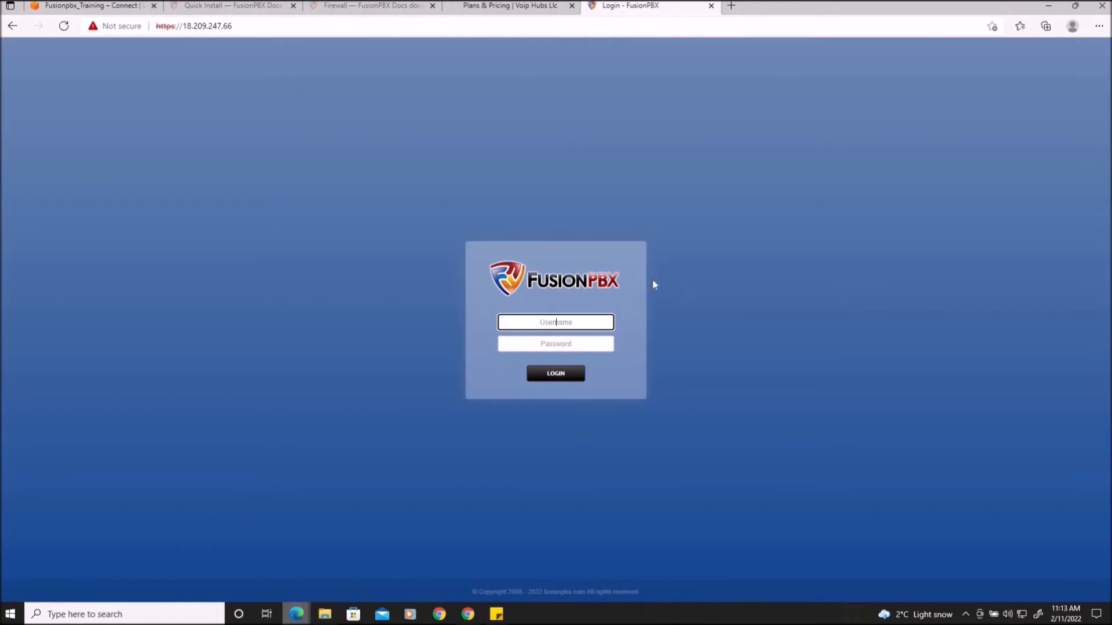
Switch to the terminal and select the admin login username from the installation notes
key(alt+Tab)
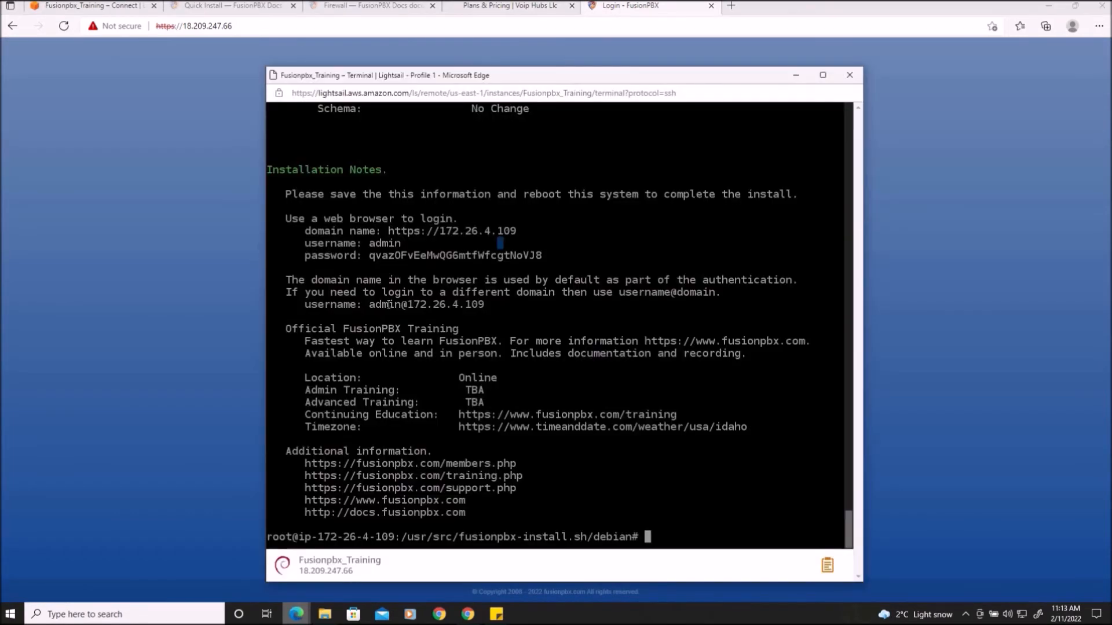
drag(493, 312, 369, 300)
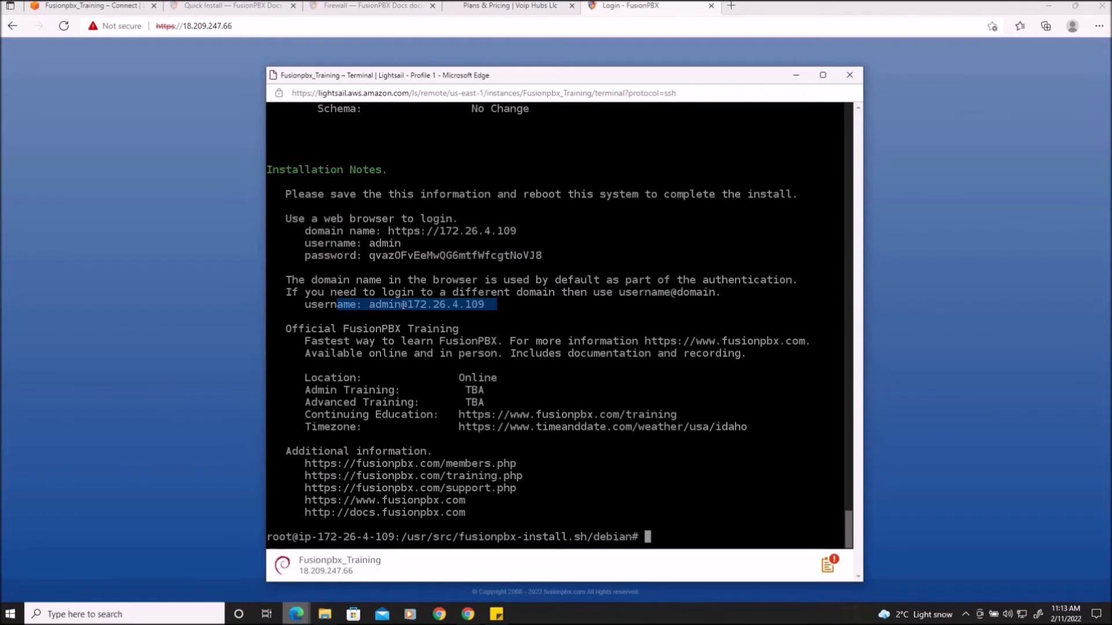
drag(493, 305, 370, 305)
right_click(380, 312)
click(415, 319)
click(982, 280)
right_click(566, 322)
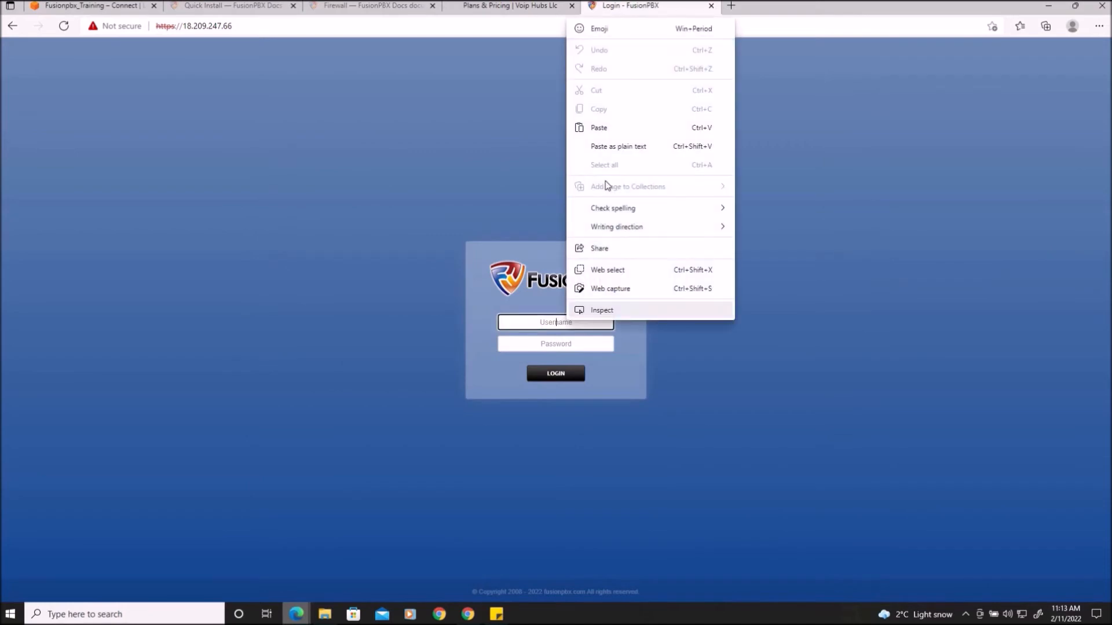
click(607, 131)
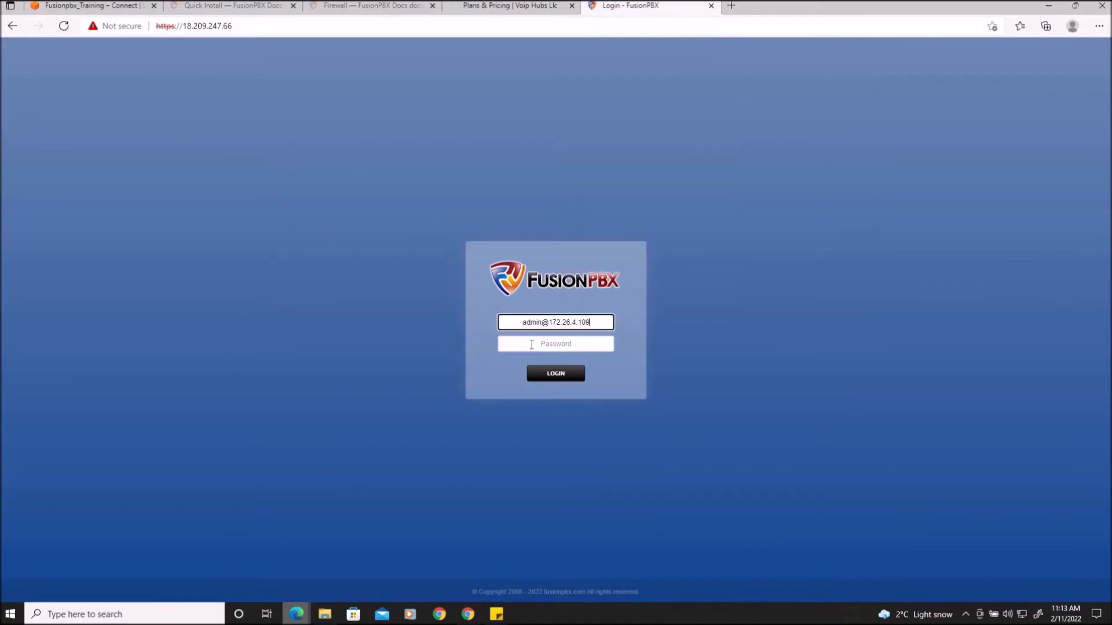
Copy the generated admin password from the installation notes, paste it into the login password field and log in
mouse_move(296, 614)
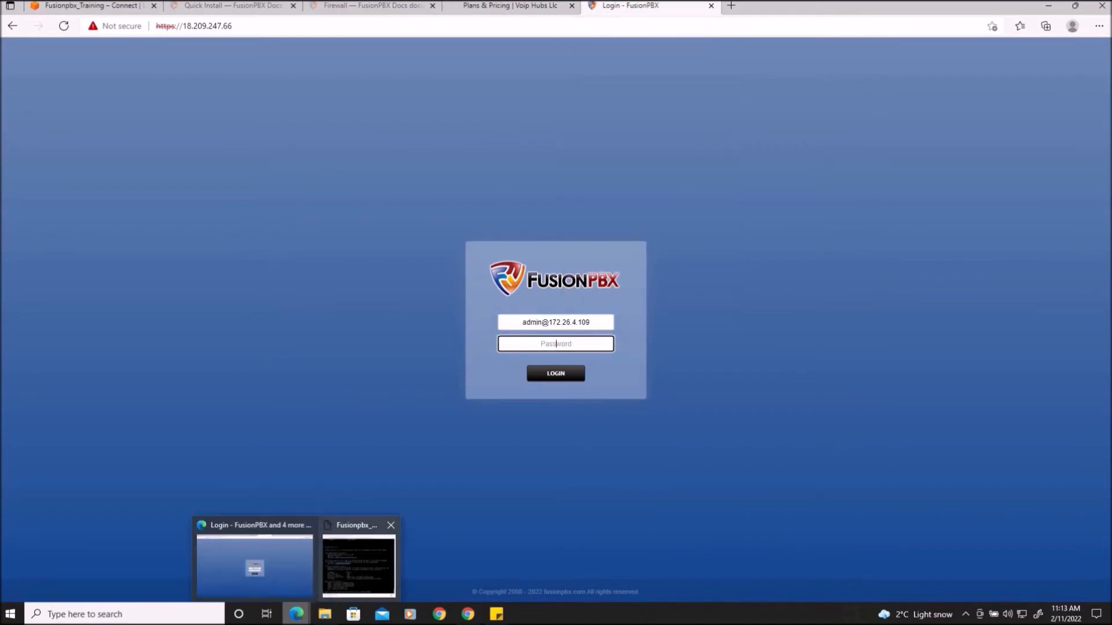
click(357, 559)
drag(543, 256, 369, 255)
right_click(393, 257)
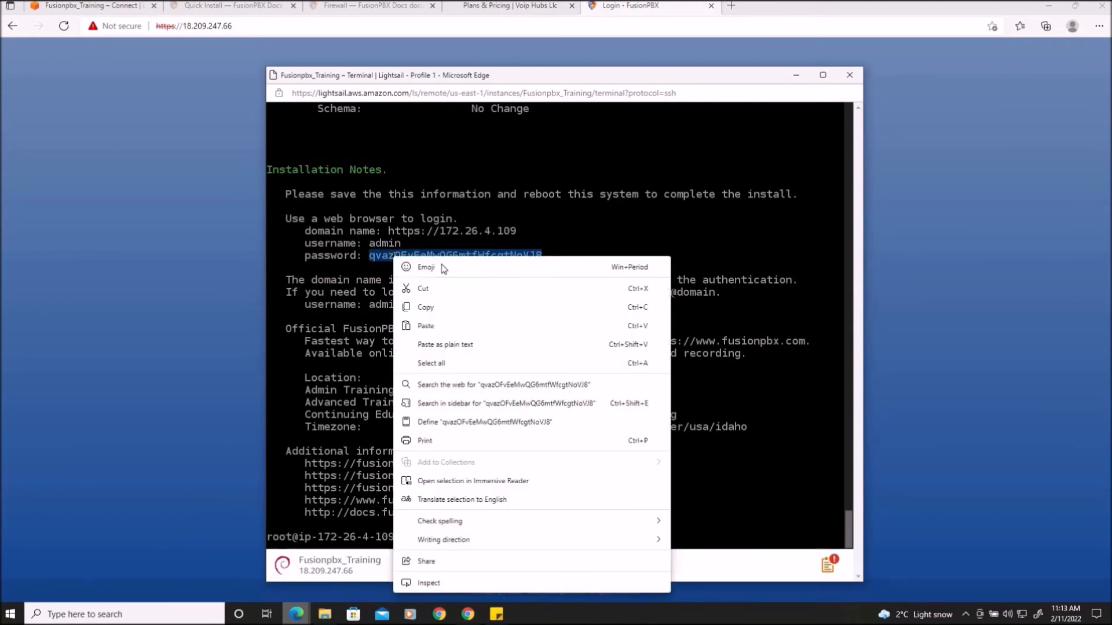
click(430, 312)
click(944, 324)
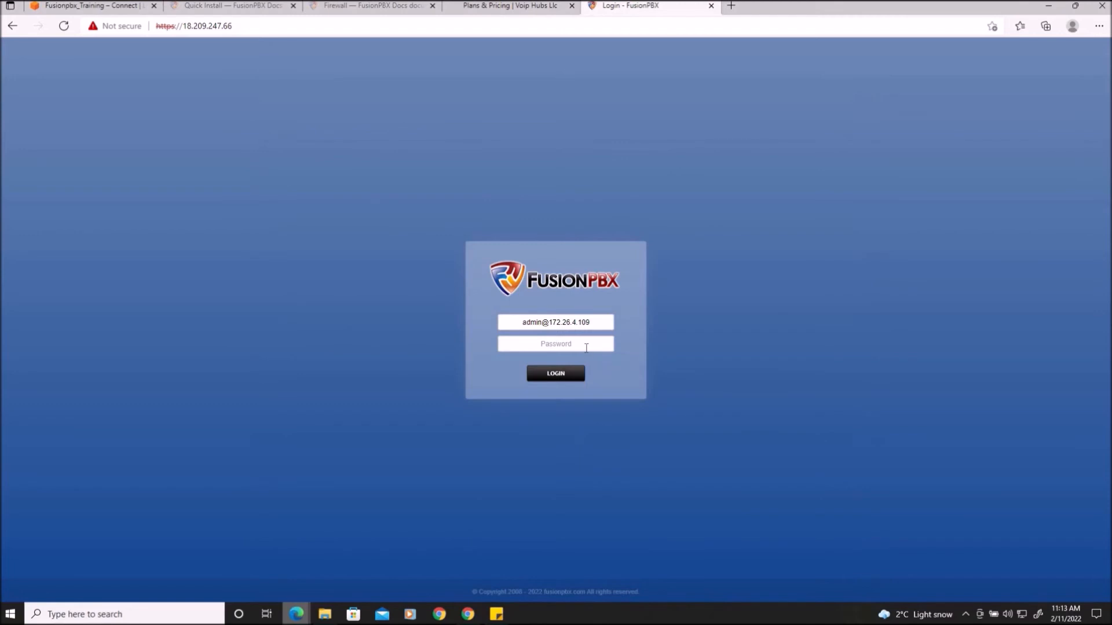
right_click(586, 348)
click(635, 155)
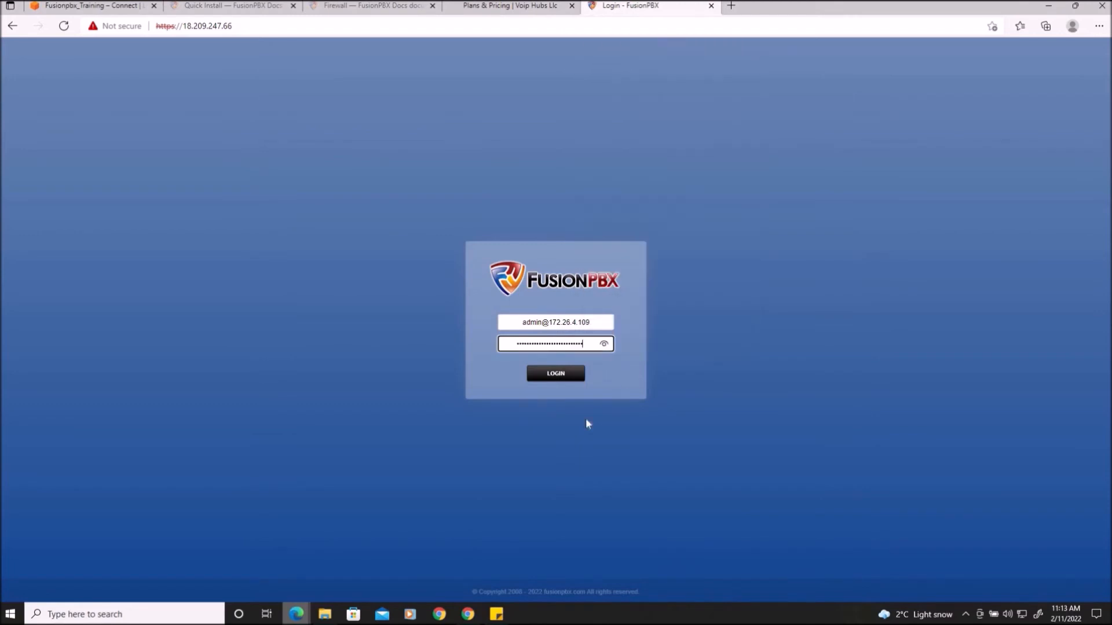
click(556, 377)
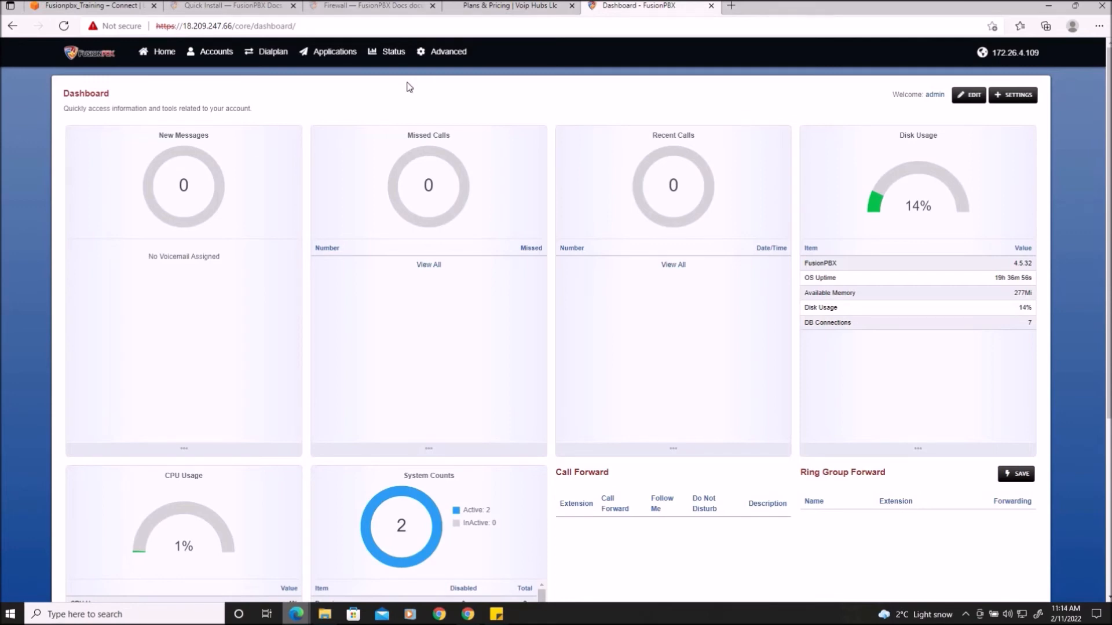
Open the Domains list under Advanced and look at the Domain Add form, leaving without saving
mouse_move(435, 50)
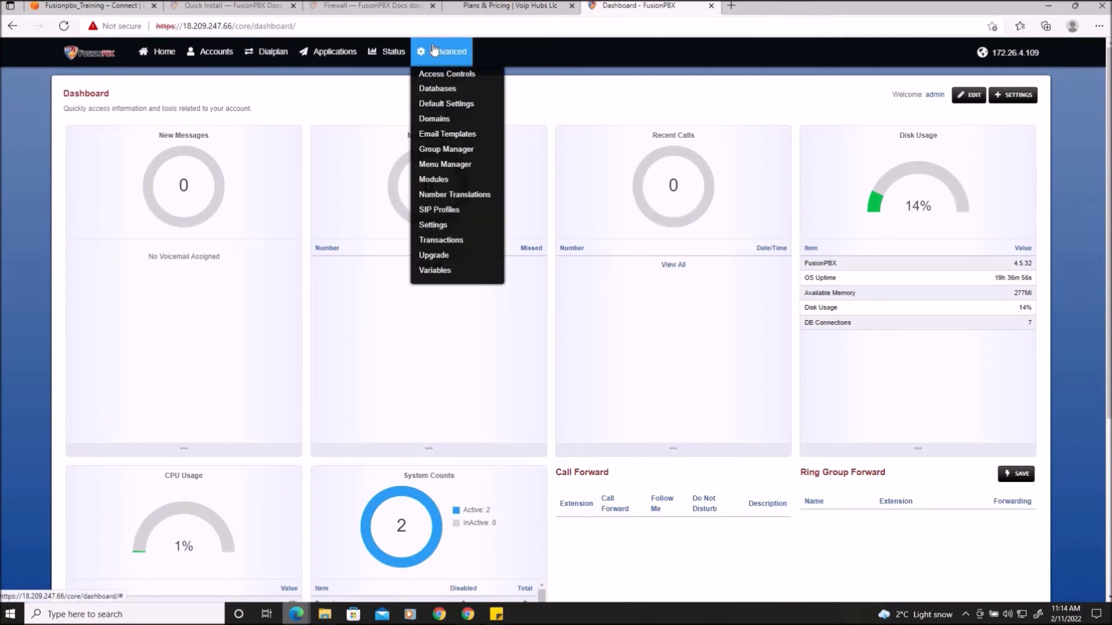
click(450, 118)
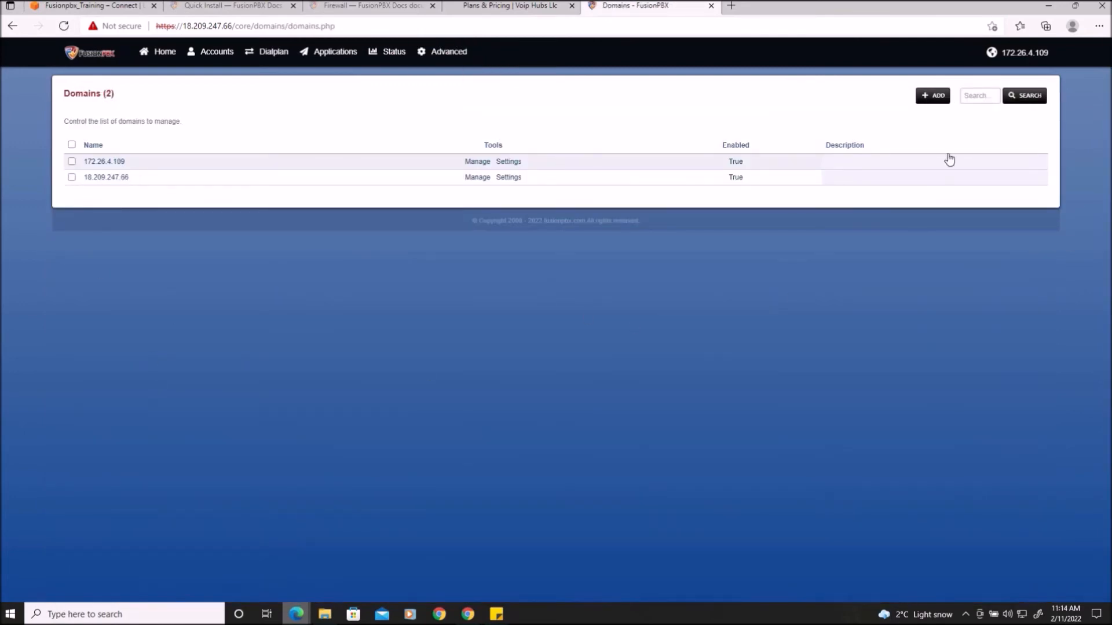
click(931, 98)
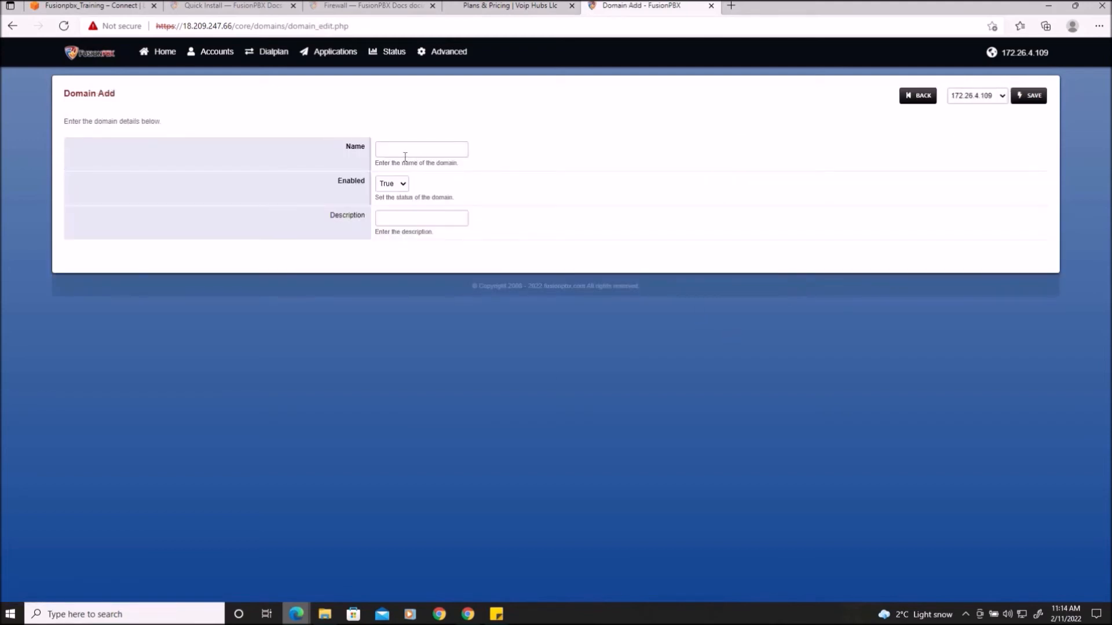
click(407, 149)
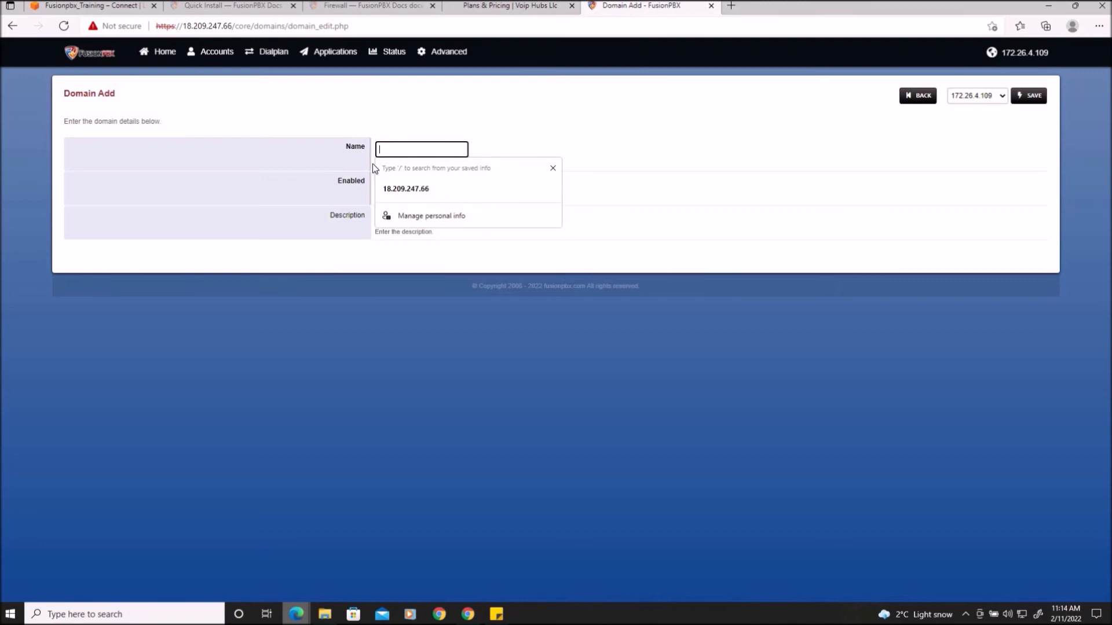
click(611, 160)
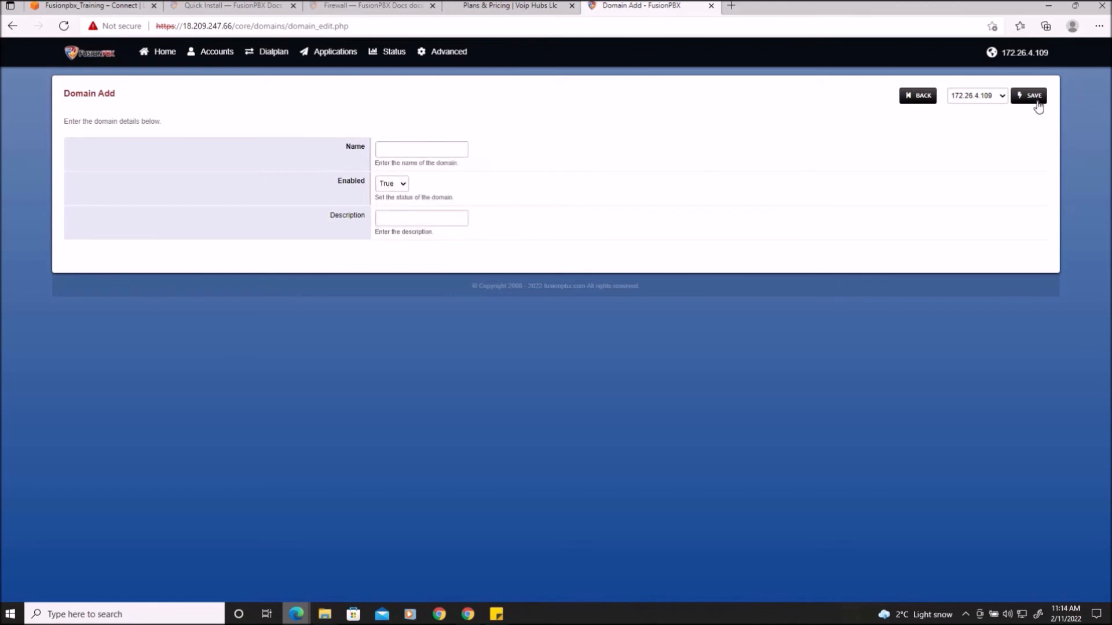
click(921, 98)
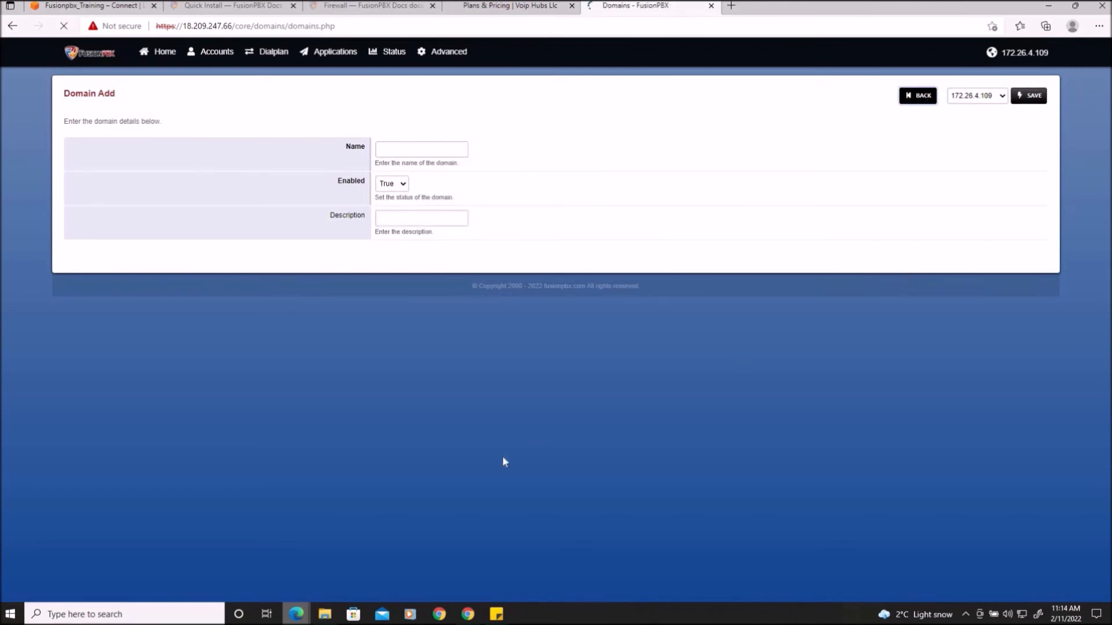
Switch the active domain to 18.209.247.66 using the domain selector
click(1014, 53)
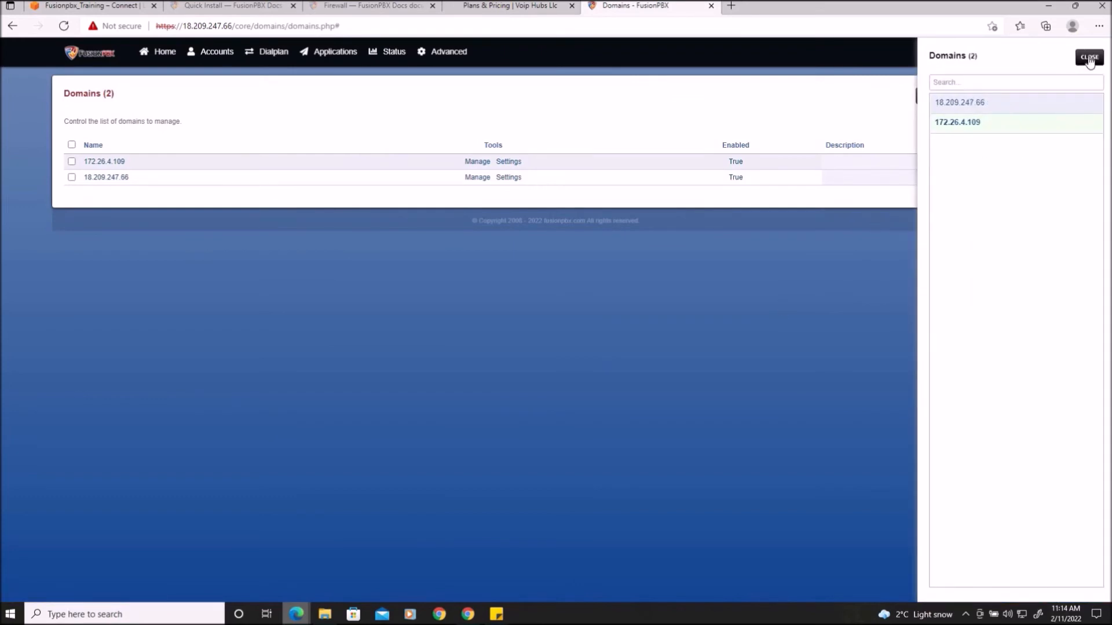
click(1089, 56)
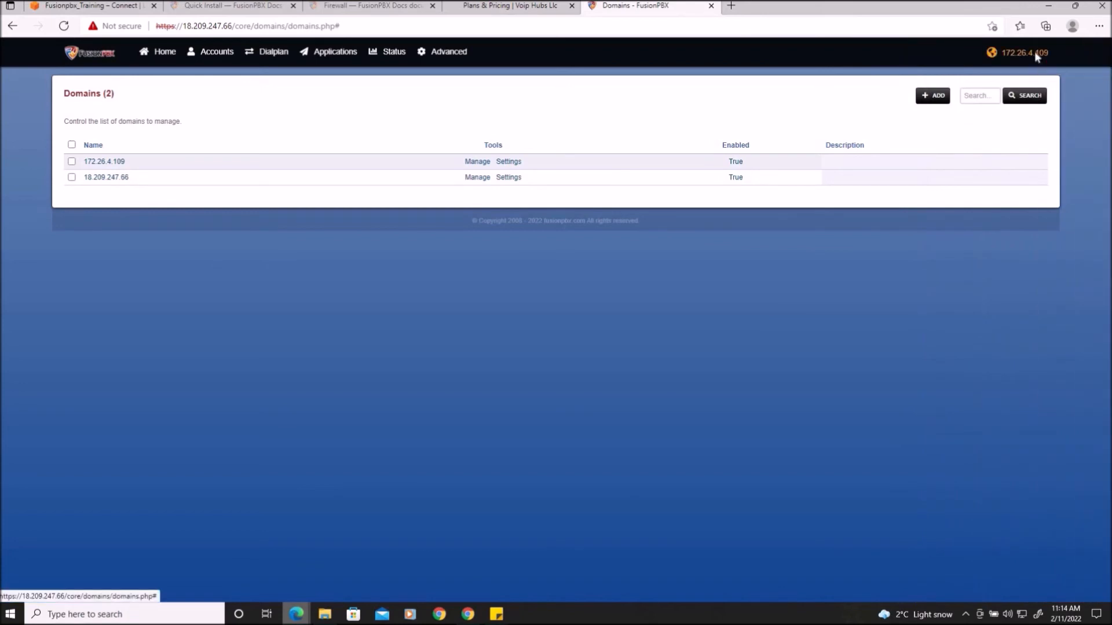
click(1035, 51)
click(963, 104)
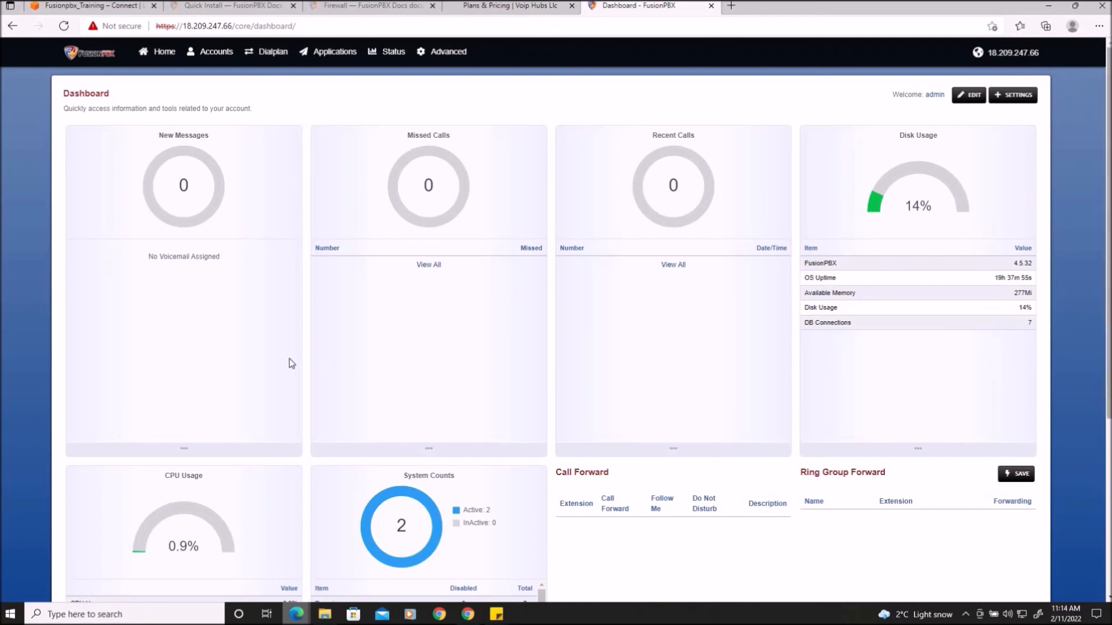
Add a new user under Accounts > Users with the username admin and enter a password for it
click(216, 52)
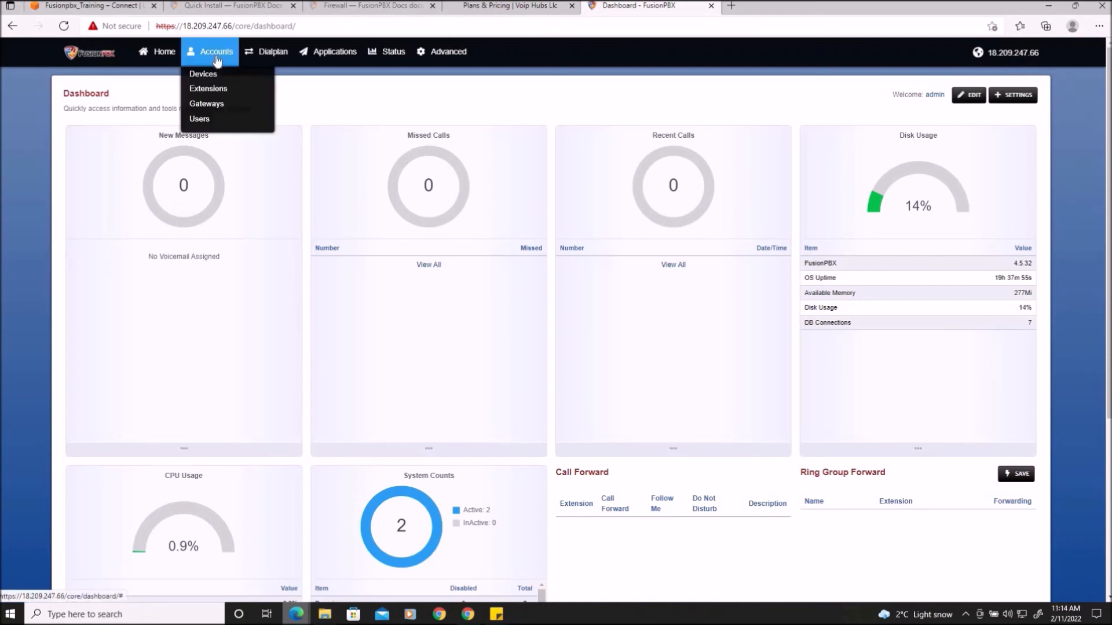
click(207, 122)
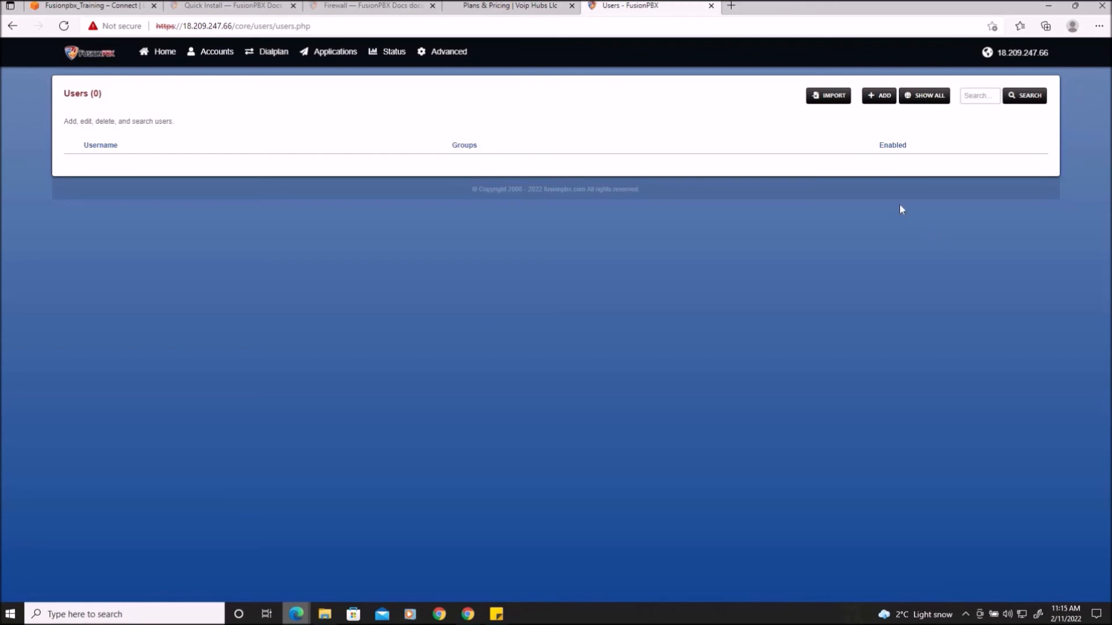
click(879, 96)
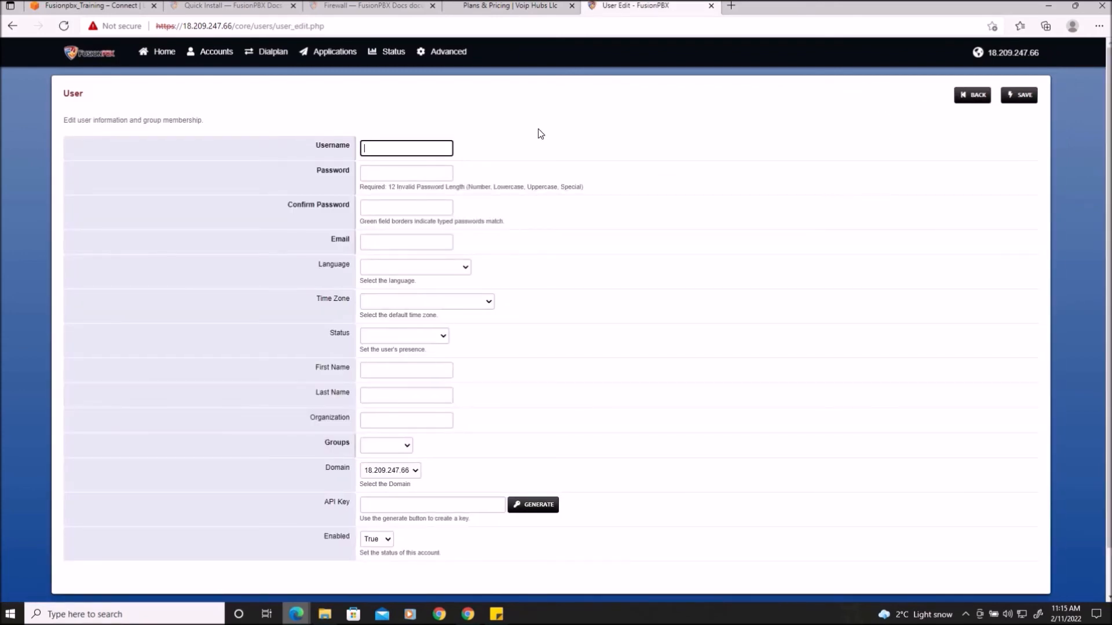
text(admin)
click(389, 173)
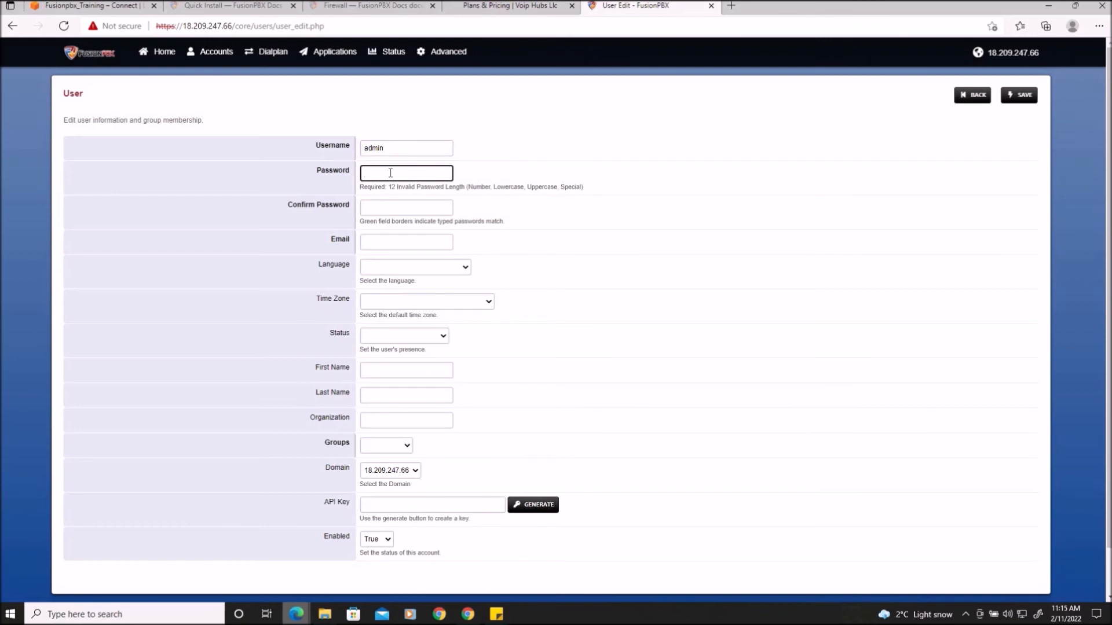
text(•••)
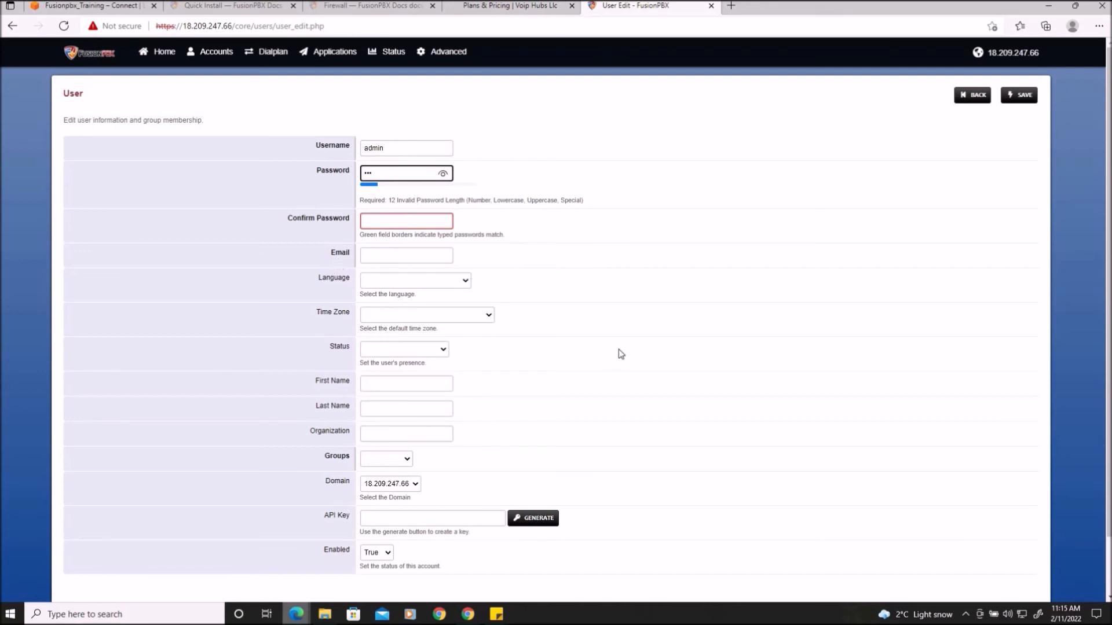
Set the new user's Status to Available and its Group to superadmin
scroll(618, 349, down, 1)
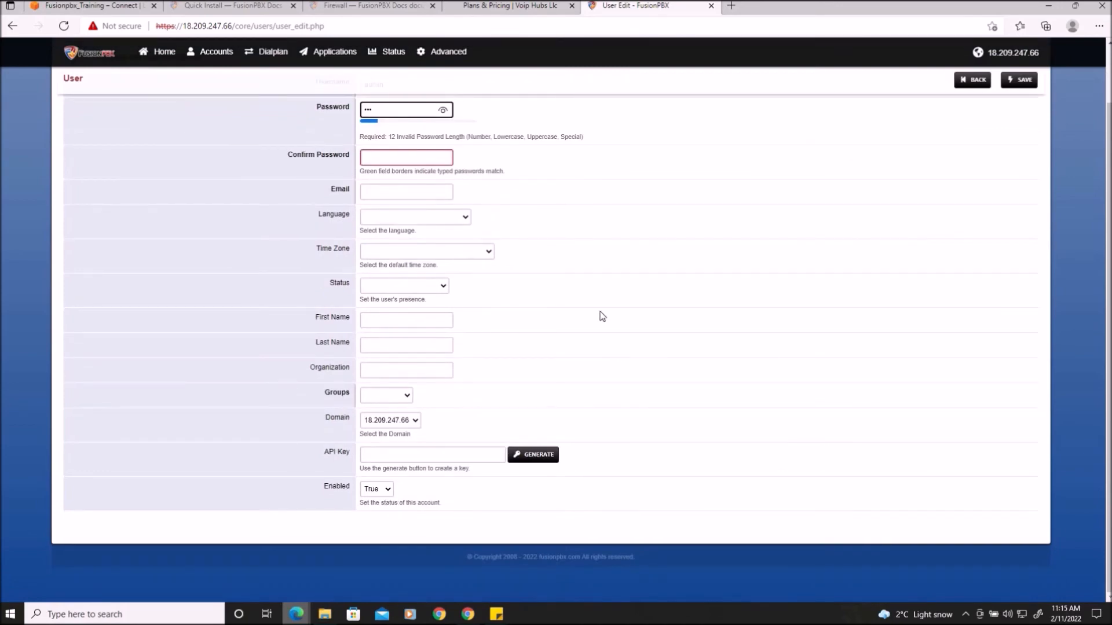
click(434, 286)
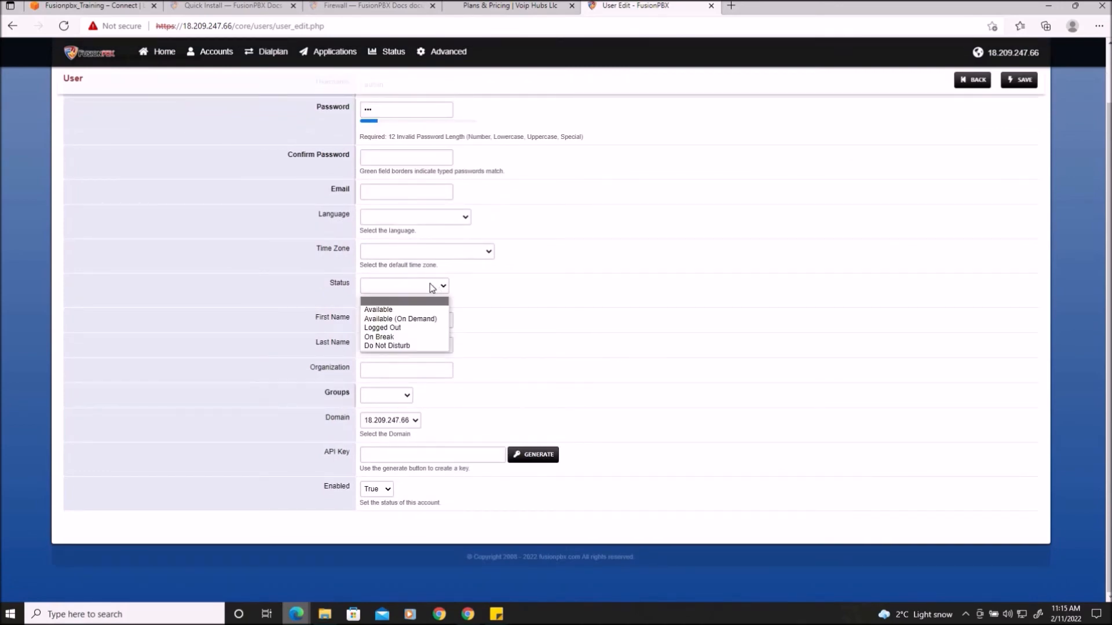
click(410, 310)
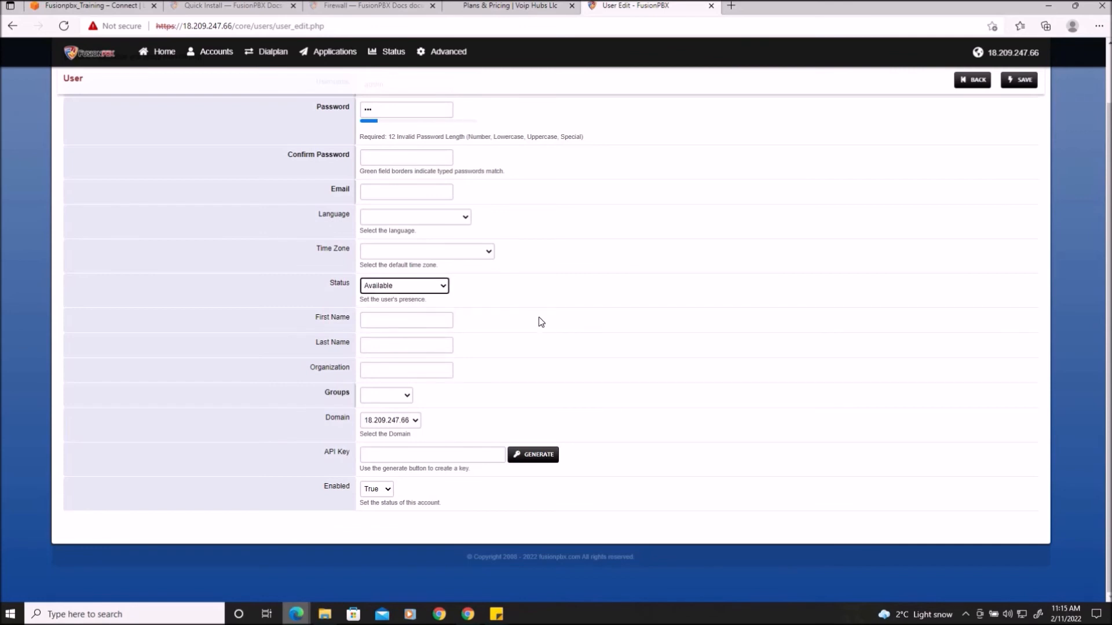
click(394, 398)
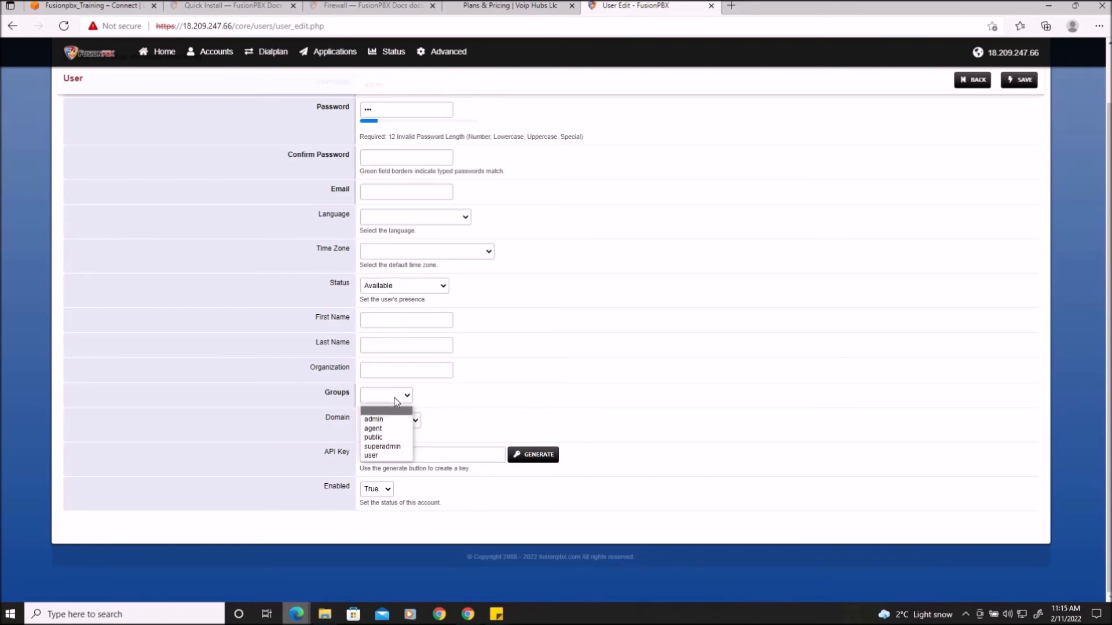
click(398, 450)
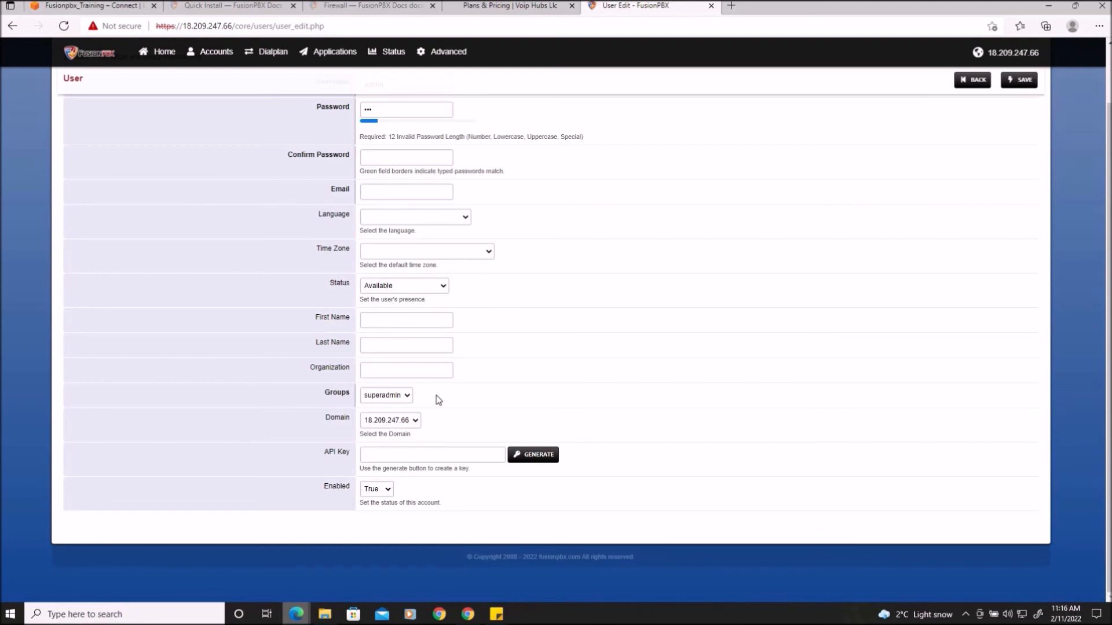
scroll(506, 574, up, 1)
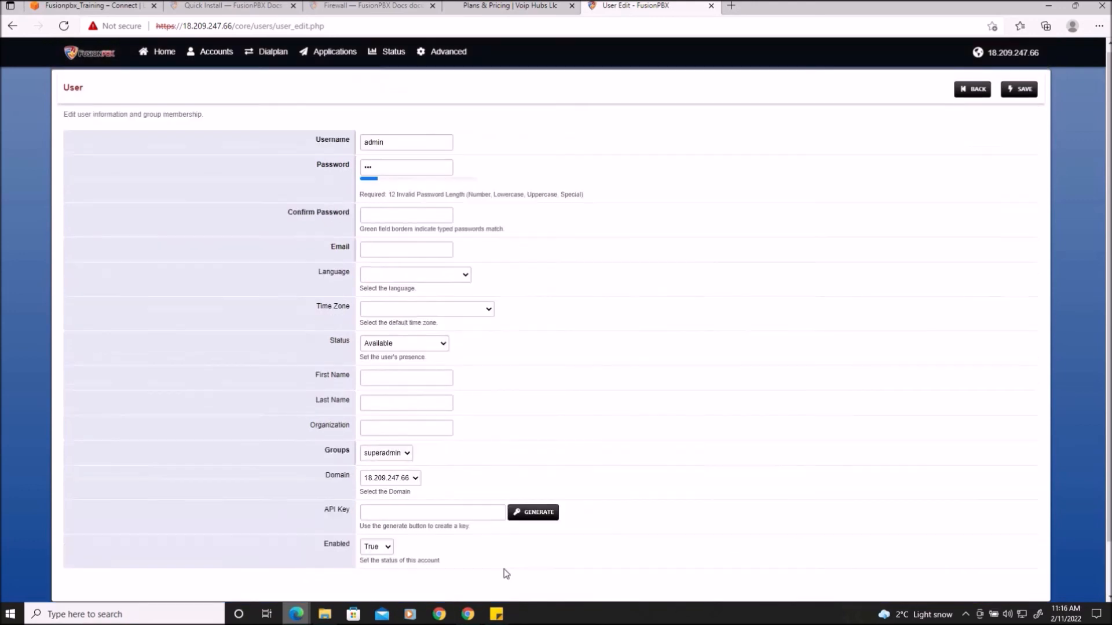